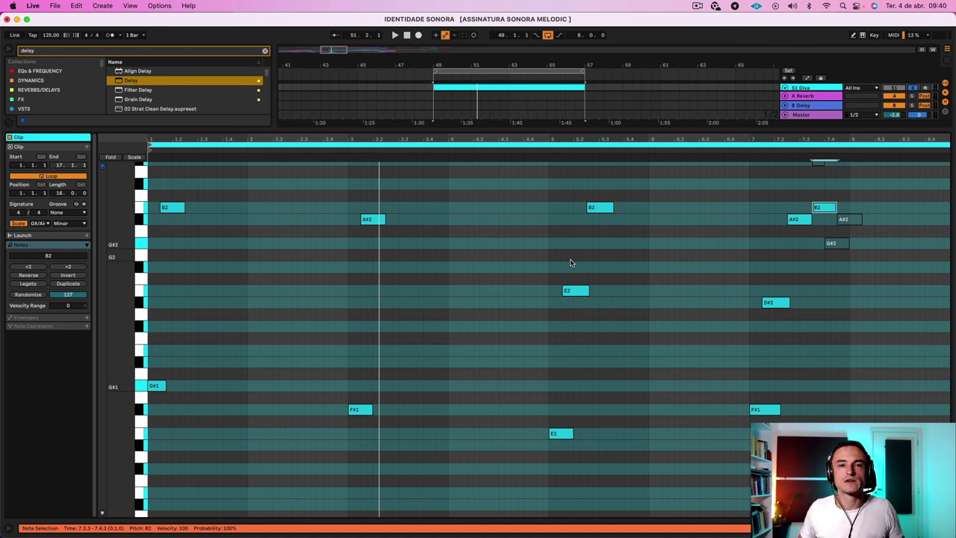
Load the INIT Minimono template preset in Diva and check the available oscillator models.
key("space")
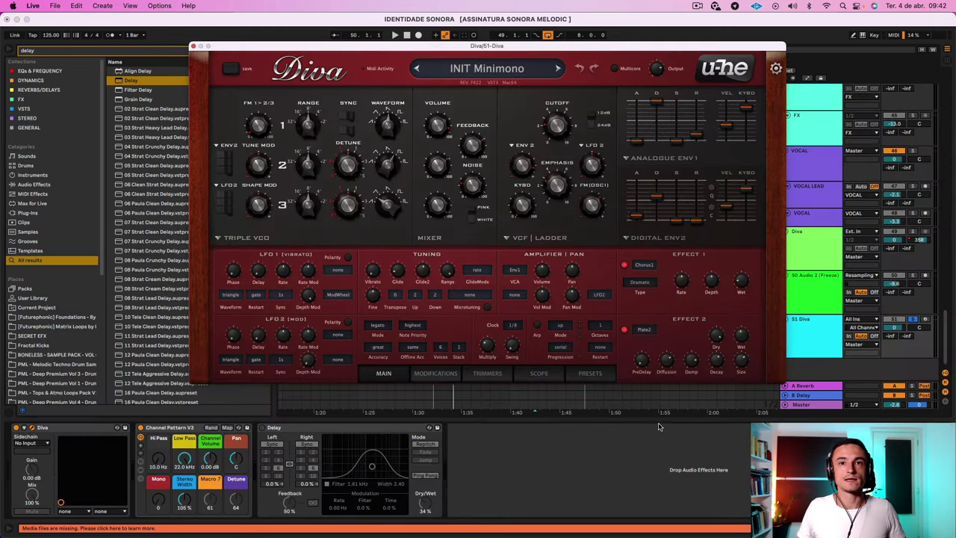
left_click(598, 373)
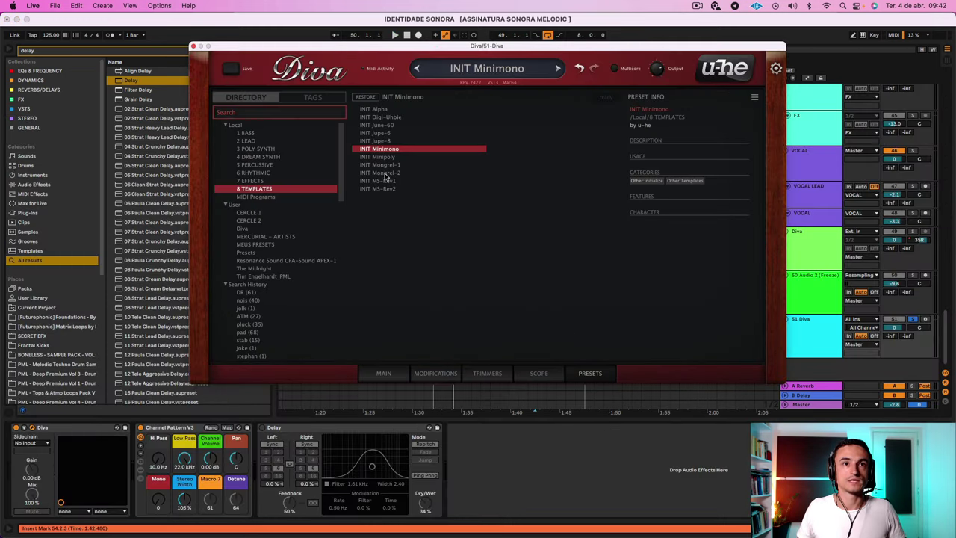
left_click(401, 374)
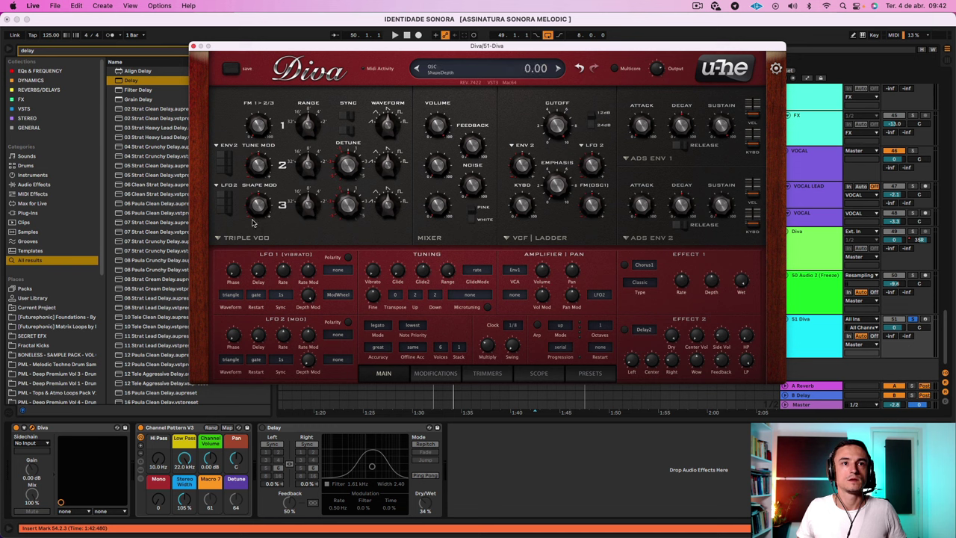
left_click(239, 237)
left_click(451, 240)
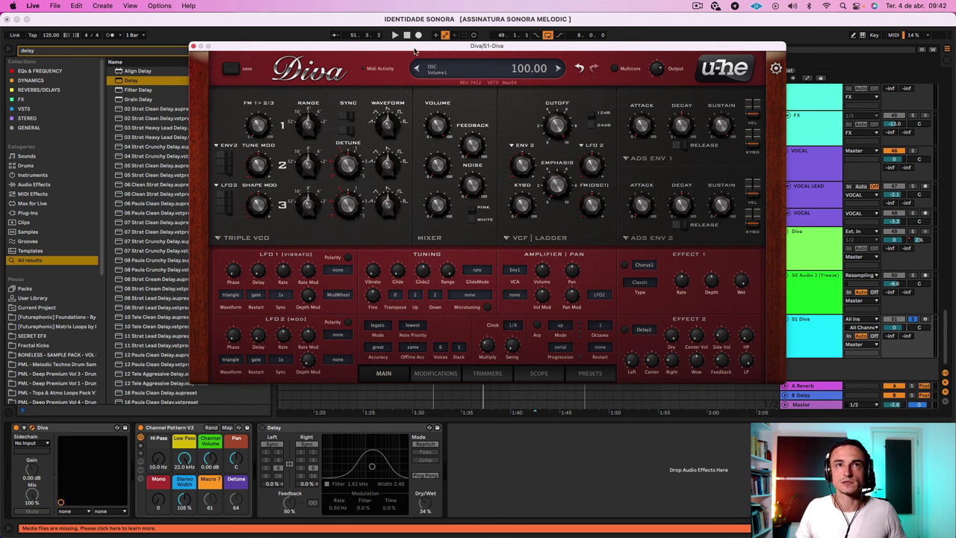
With the clip playing, set the mixer feedback to 44 and lower the VCF Ladder cutoff to 82.50.
key("space")
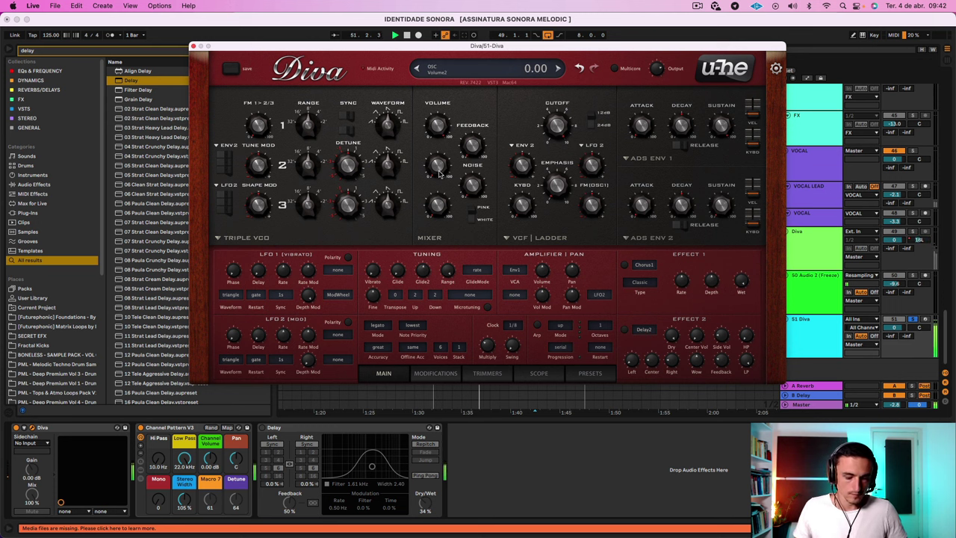
mouse_move(561, 129)
left_mouse_down()
mouse_move(558, 146)
mouse_move(563, 125)
left_mouse_up()
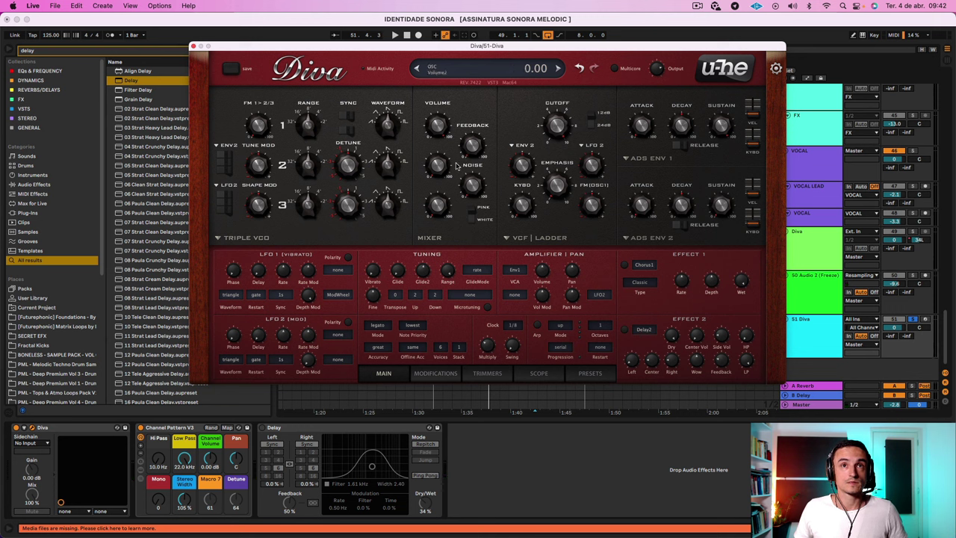
left_click_drag(472, 145, 477, 121)
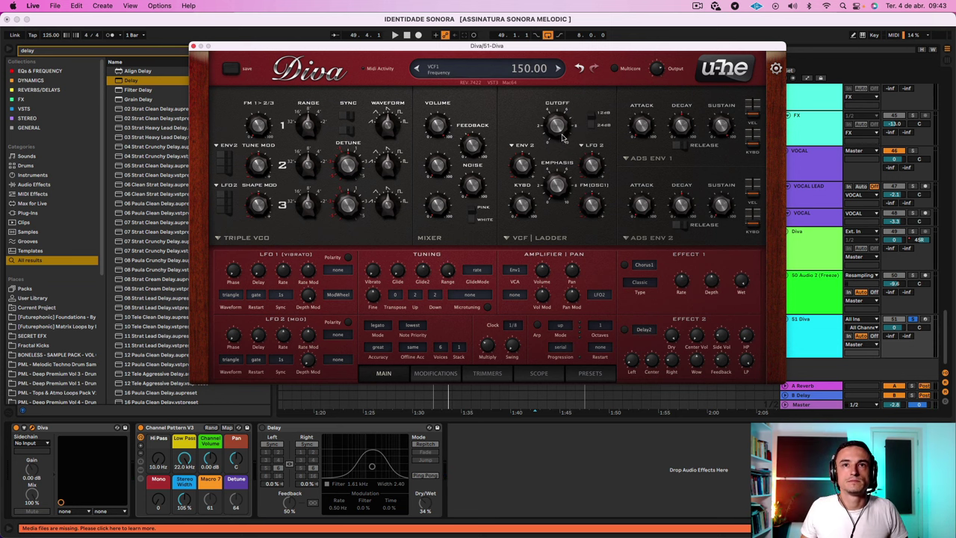
left_click_drag(565, 137, 561, 142)
key("space")
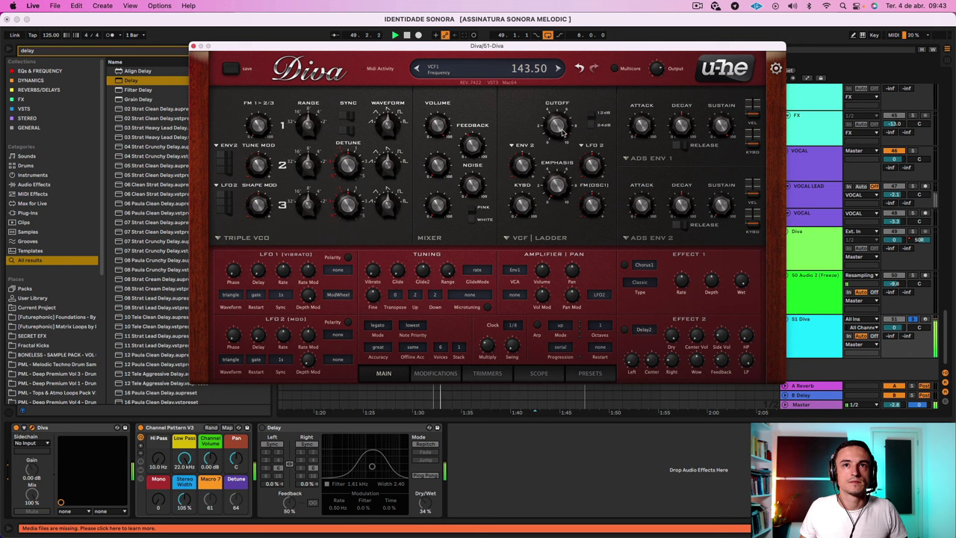
left_click(469, 139)
left_click_drag(469, 138, 471, 213)
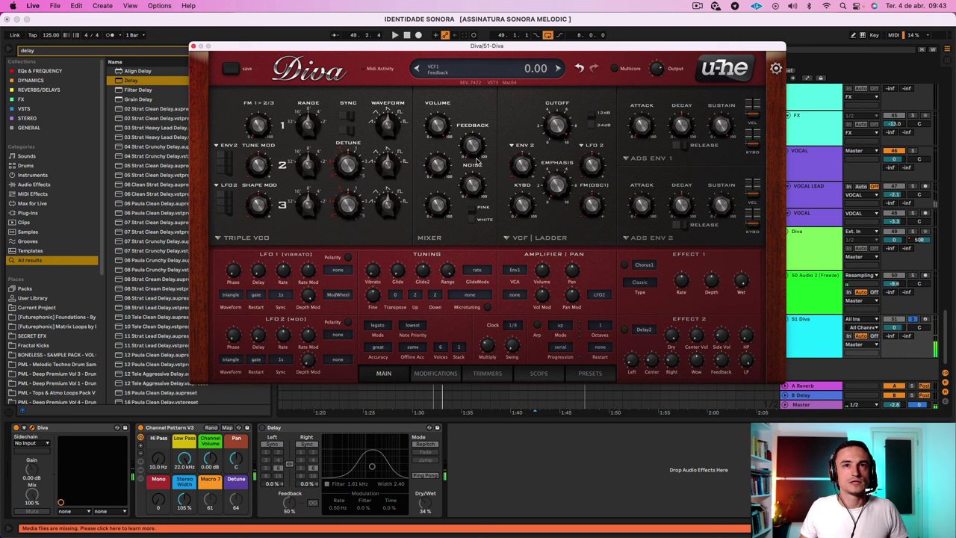
left_click_drag(472, 156, 472, 127)
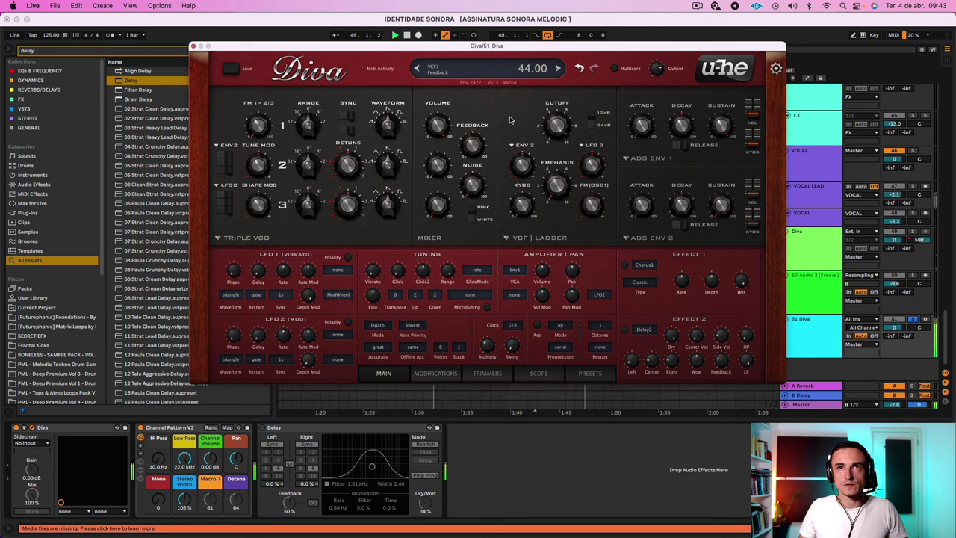
left_click_drag(556, 125, 557, 192)
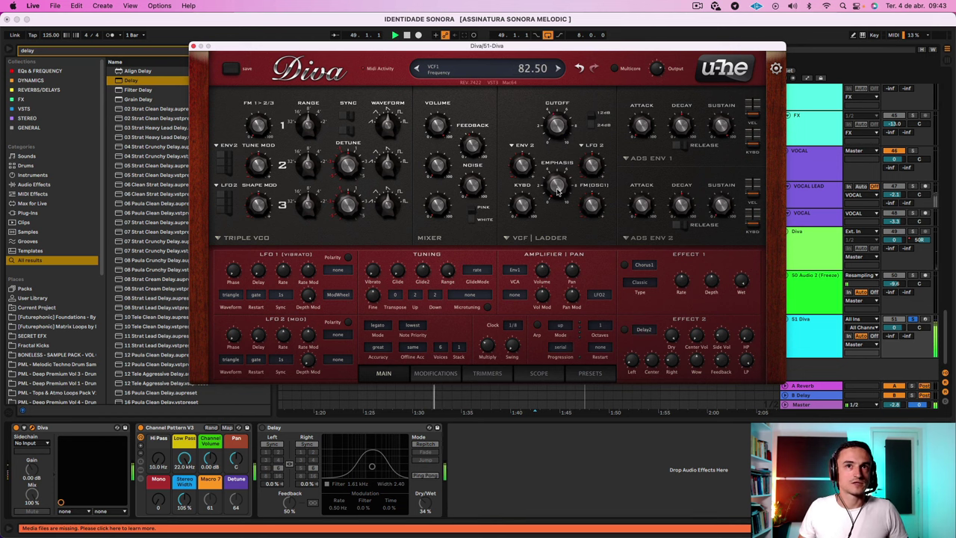
Switch both envelopes, Env 1 and Env 2, from the ADS model to the Digital model.
left_click(657, 158)
left_click(678, 186)
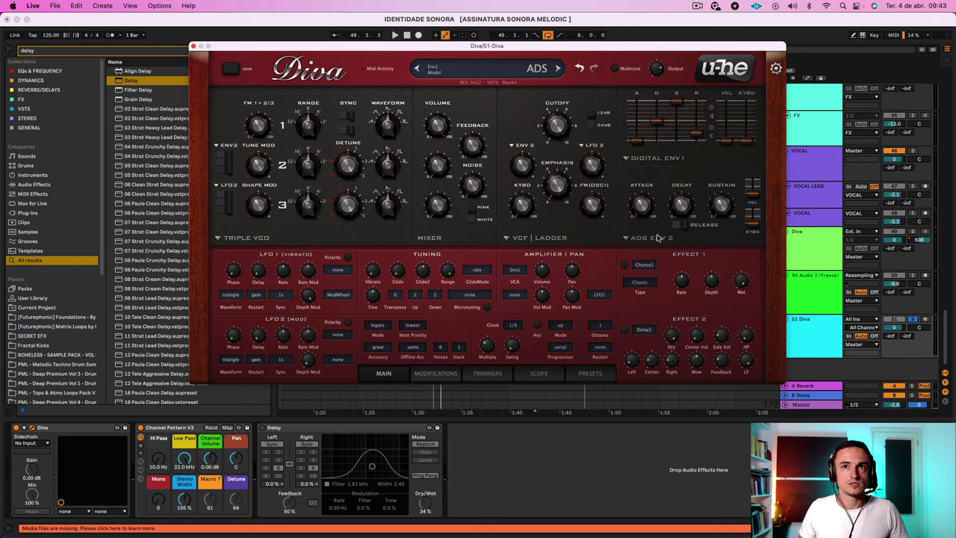
left_click(661, 237)
left_click(675, 257)
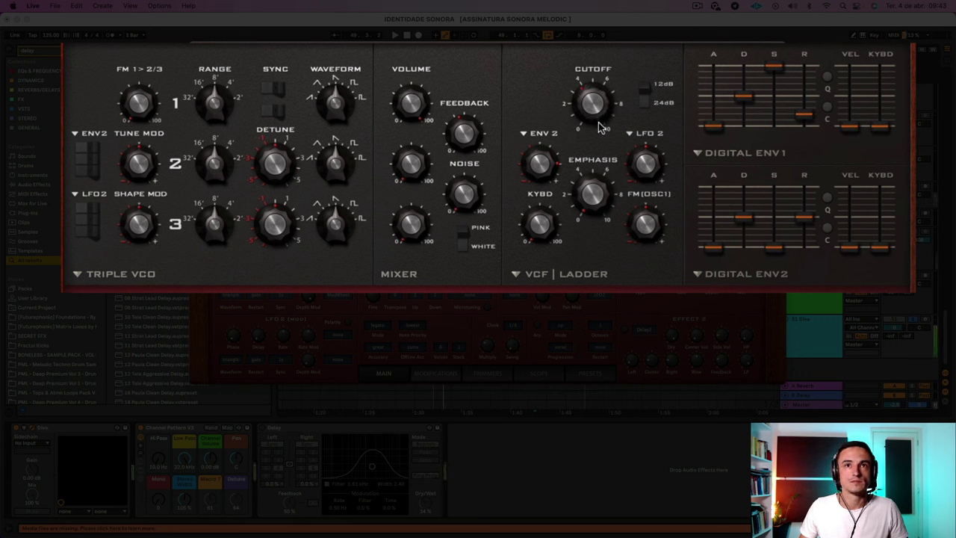
Turn oscillator 2's waveform one position clockwise and oscillator 3's one position counterclockwise, and raise Digital Env2's attack slightly above zero.
left_click_drag(600, 134, 602, 121)
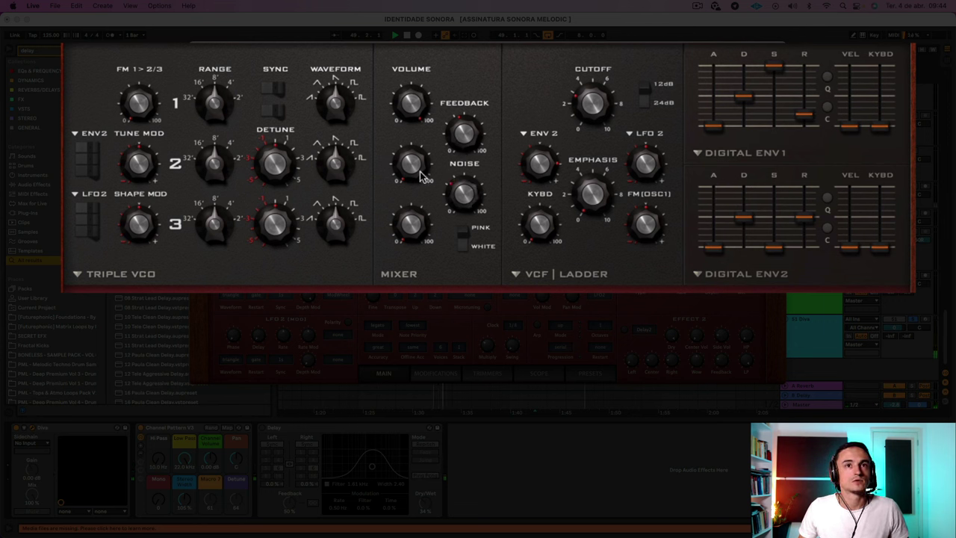
left_click_drag(337, 158, 338, 150)
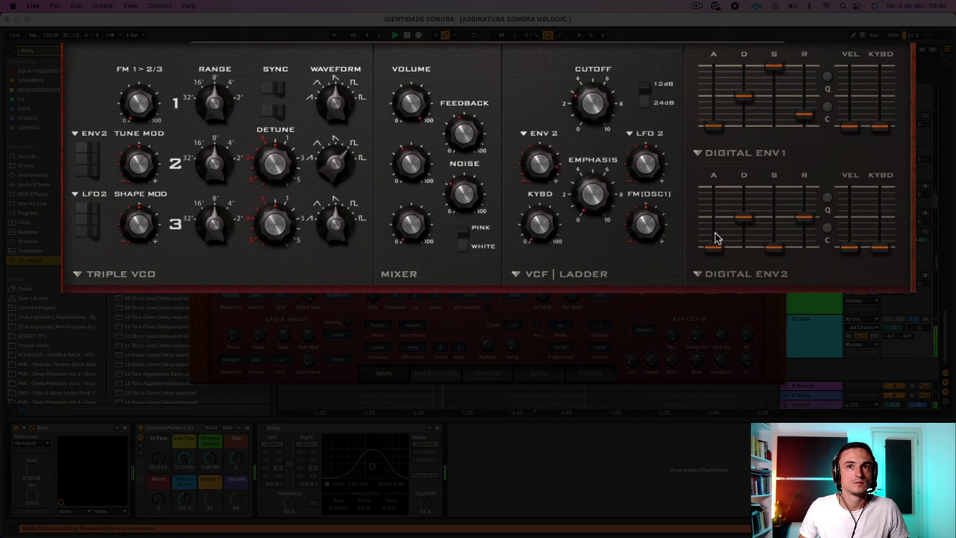
left_click_drag(714, 248, 715, 233)
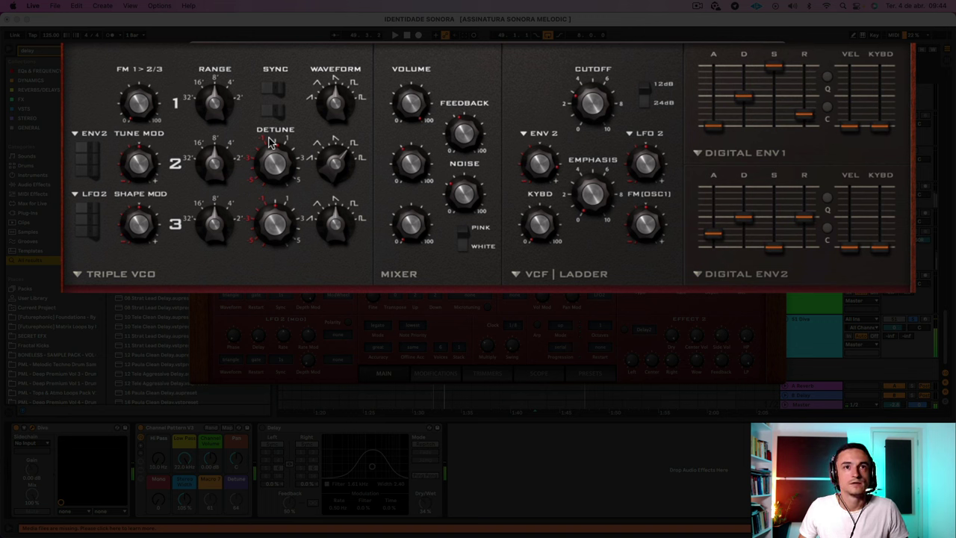
left_click_drag(350, 220, 340, 239)
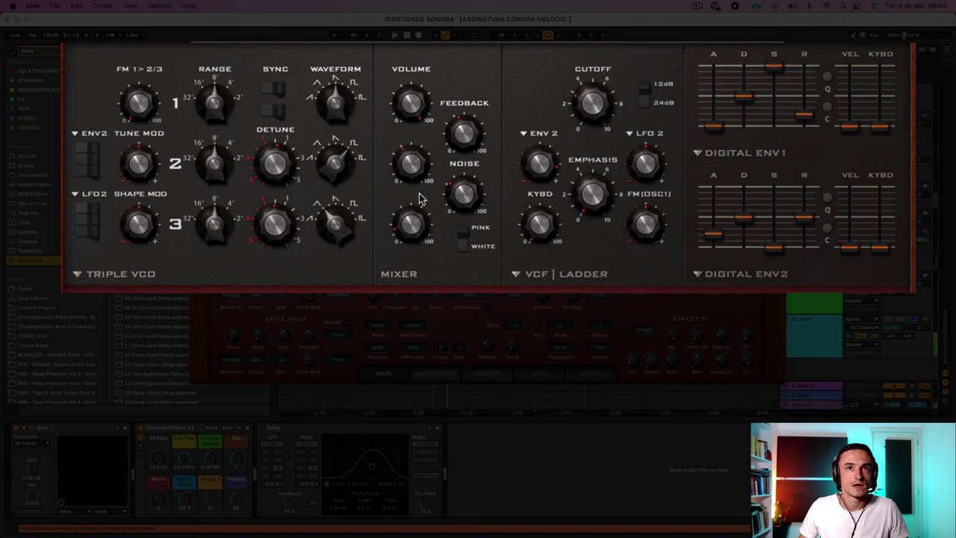
During playback, set Digital Env1's release to slightly below halfway and raise Digital Env2's sustain a little.
key("space")
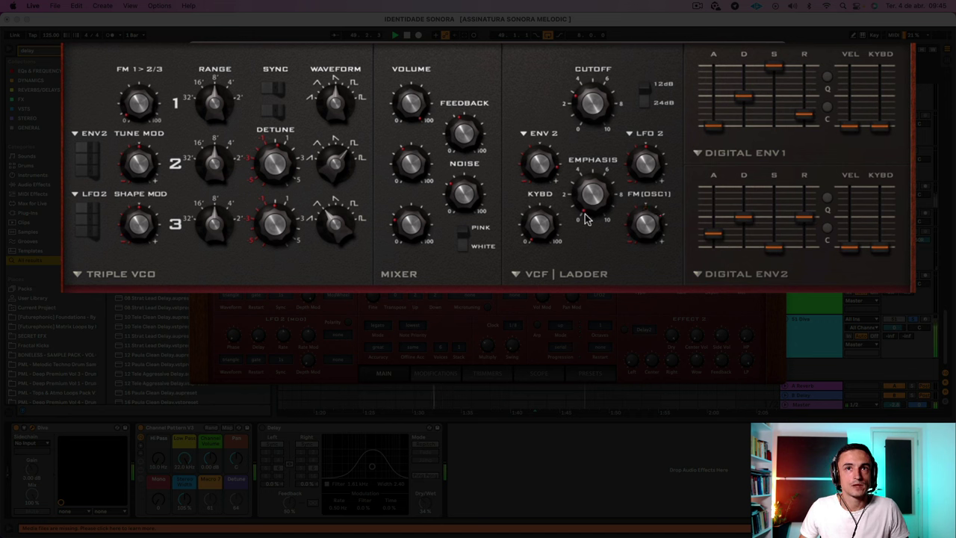
left_click_drag(592, 123, 590, 143)
left_click_drag(801, 115, 805, 94)
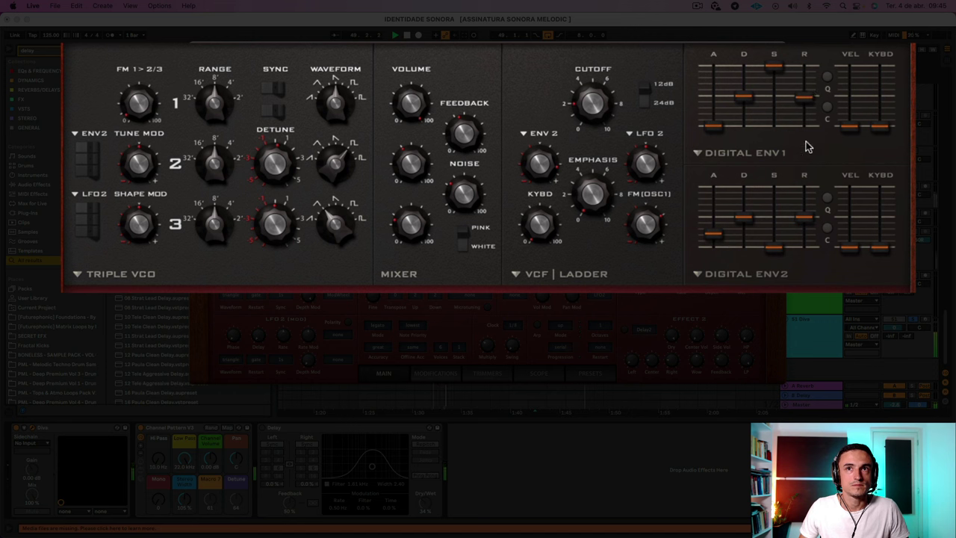
left_click_drag(800, 99, 798, 109)
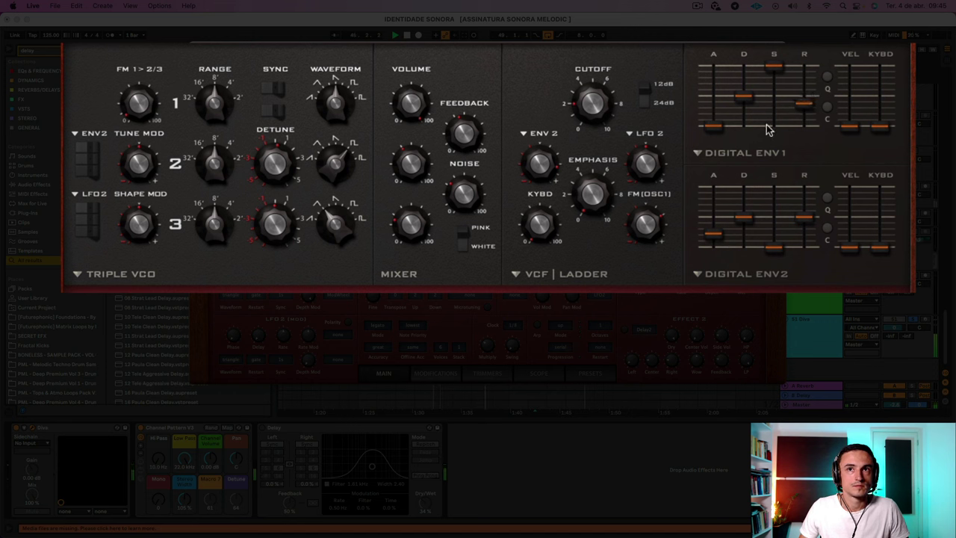
left_click_drag(751, 217, 773, 236)
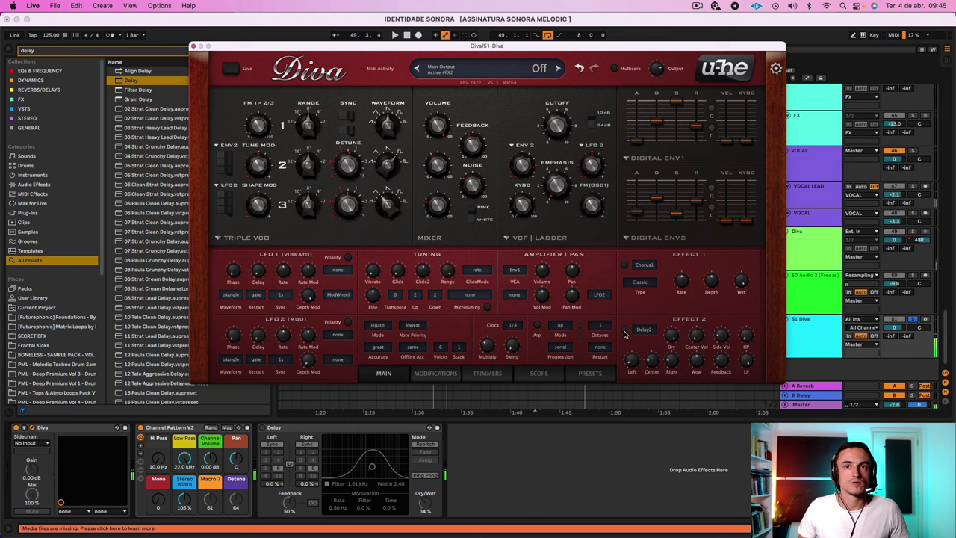
Assign the Plate2 reverb to Effect 2, set its wet level to 38.50 and lower its damping.
left_click(643, 330)
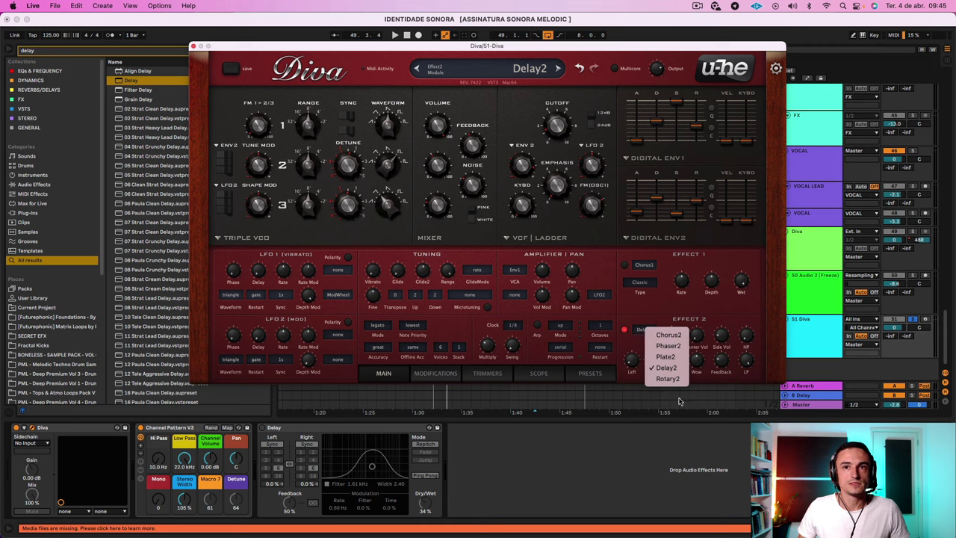
left_click(756, 337)
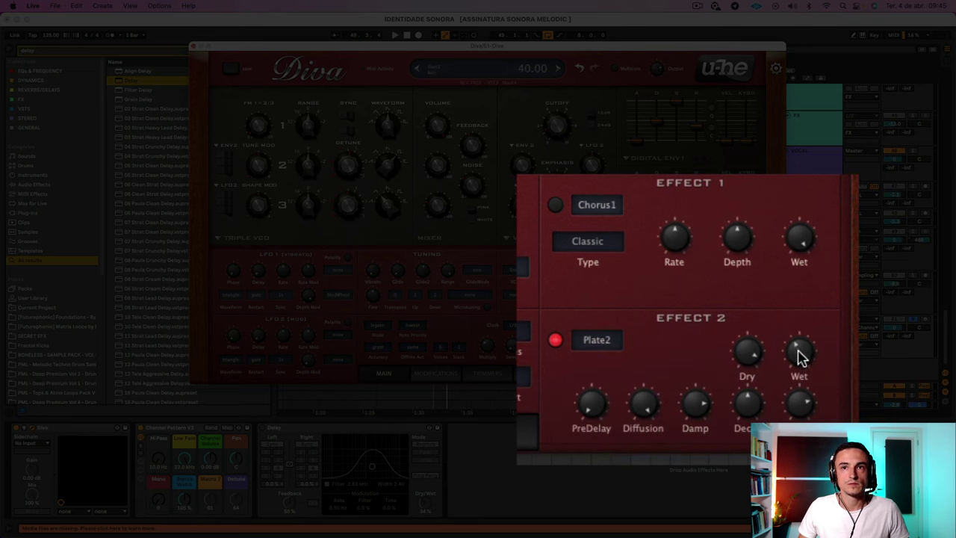
mouse_move(798, 349)
left_mouse_down()
mouse_move(796, 358)
mouse_move(791, 344)
left_mouse_up()
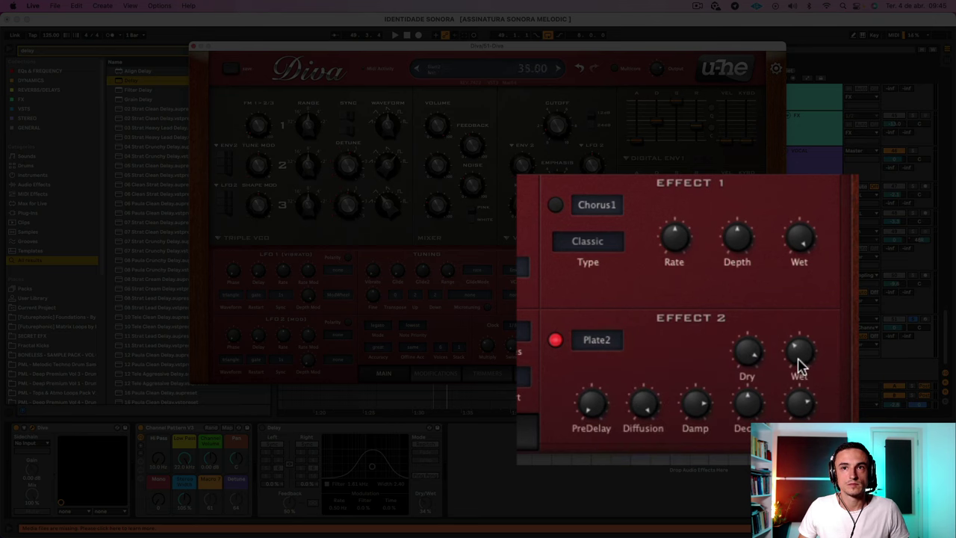
key("space")
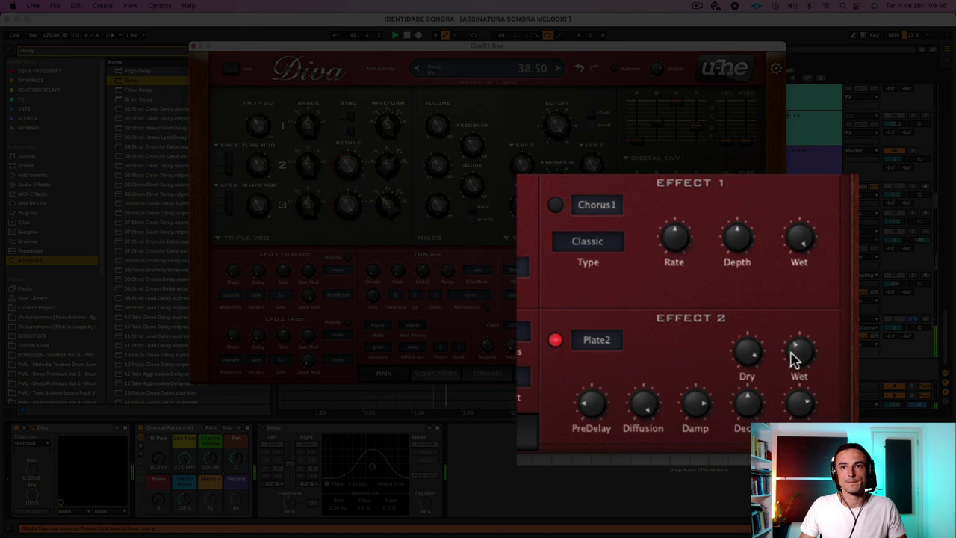
left_click_drag(690, 426, 691, 467)
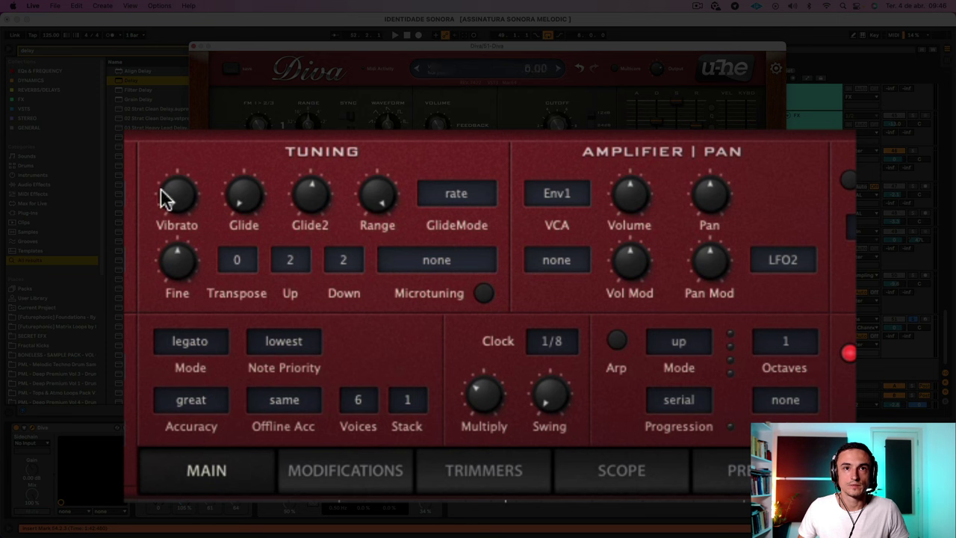
Increase the glide amount in the tuning section and set the note priority to highest.
left_click_drag(243, 191, 243, 160)
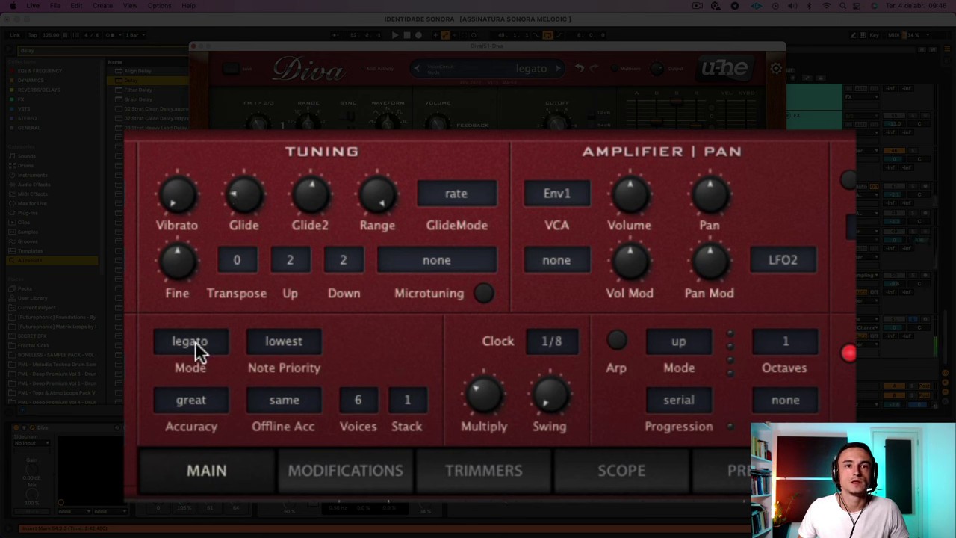
left_click(283, 344)
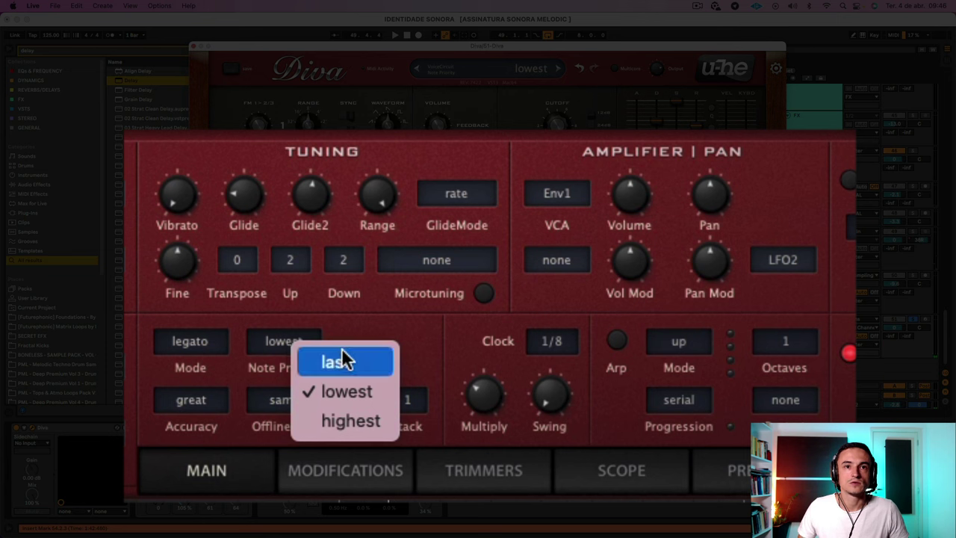
left_click(355, 420)
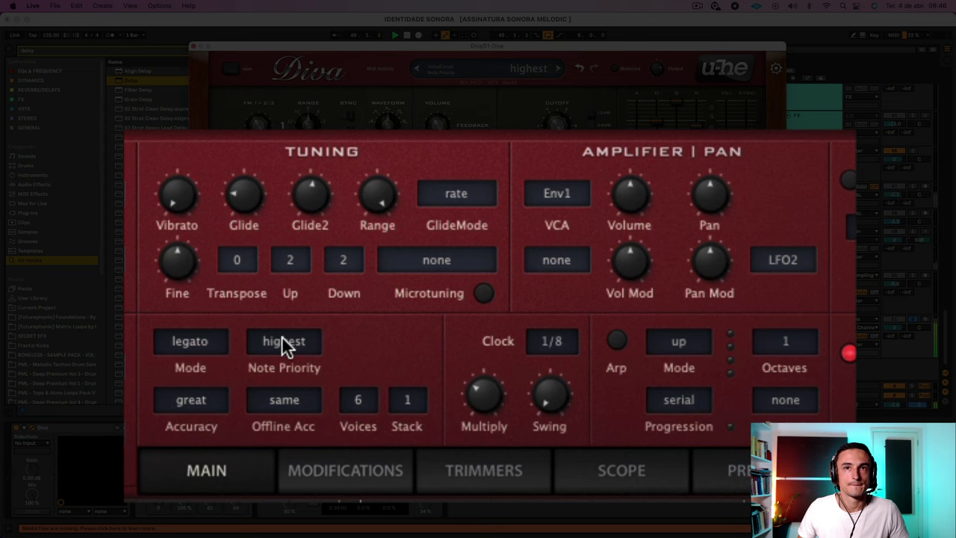
Raise Digital Env2's keyboard amount to about two-thirds, enable its C option and fine-tune its attack.
left_click_drag(524, 156, 524, 173)
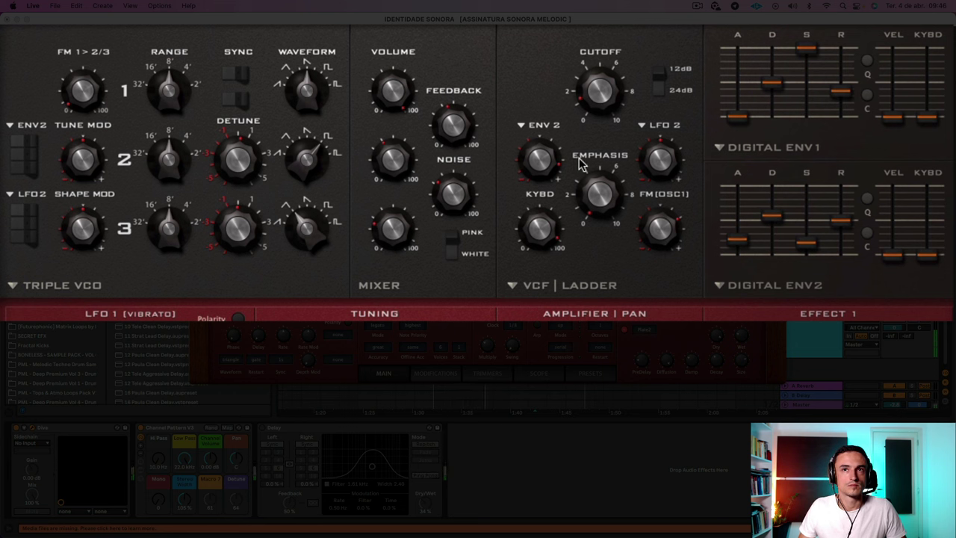
left_click_drag(895, 255, 902, 291)
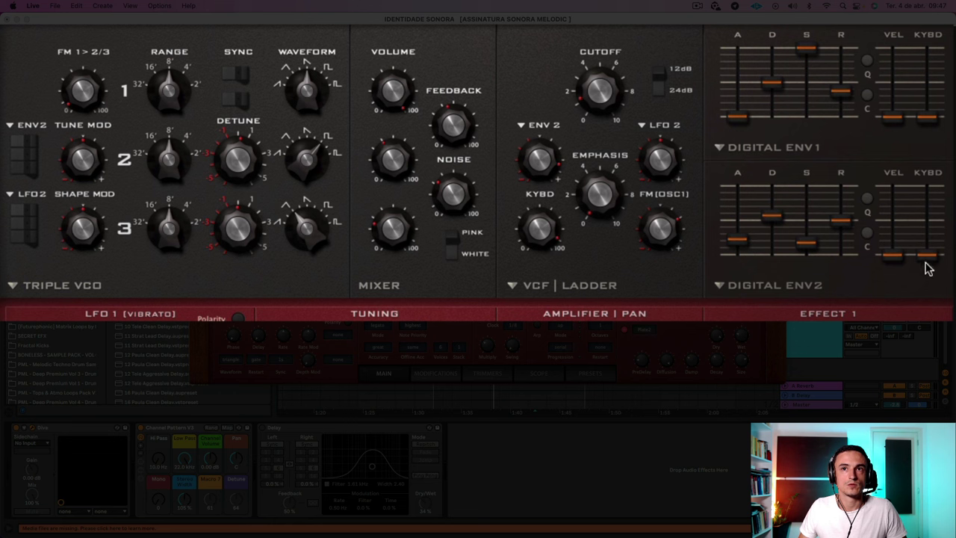
left_click_drag(926, 257, 930, 200)
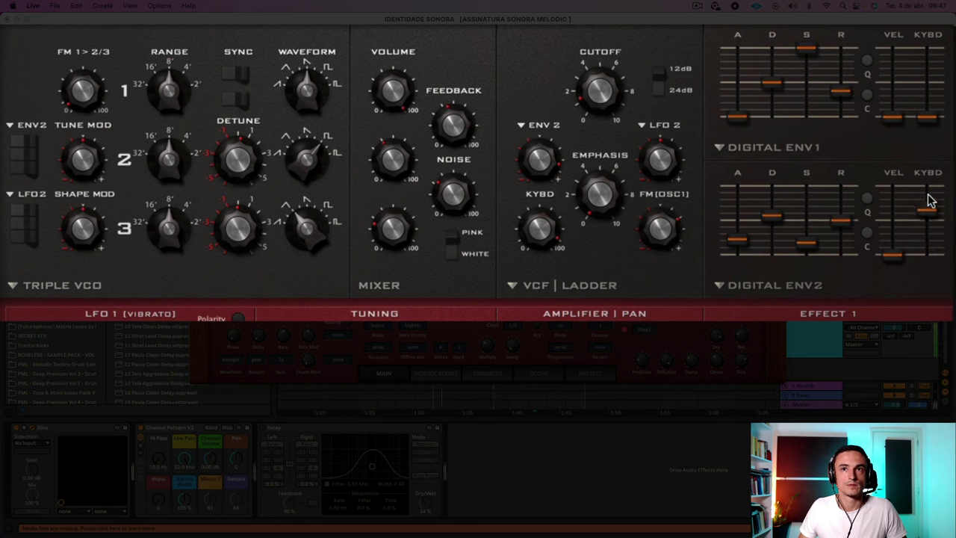
left_click(867, 235)
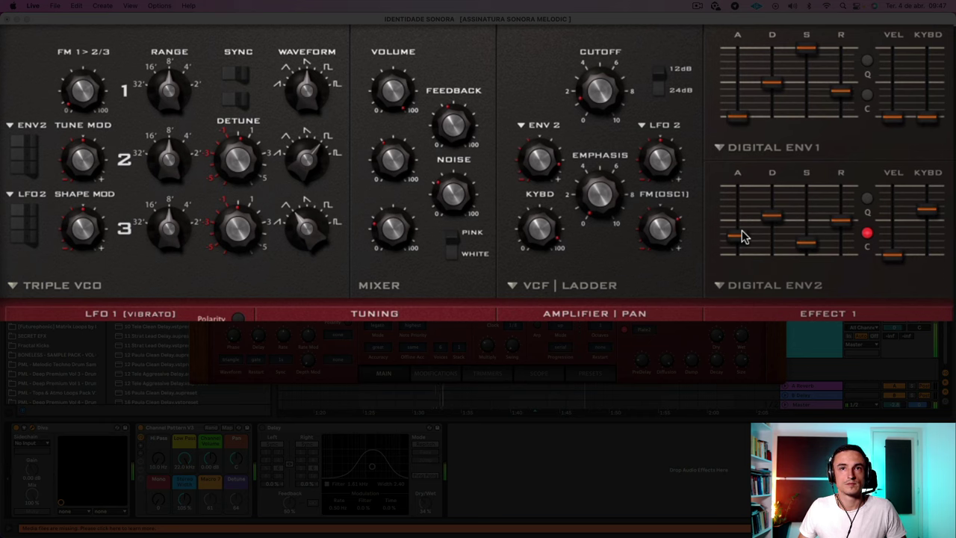
left_click_drag(741, 233, 740, 262)
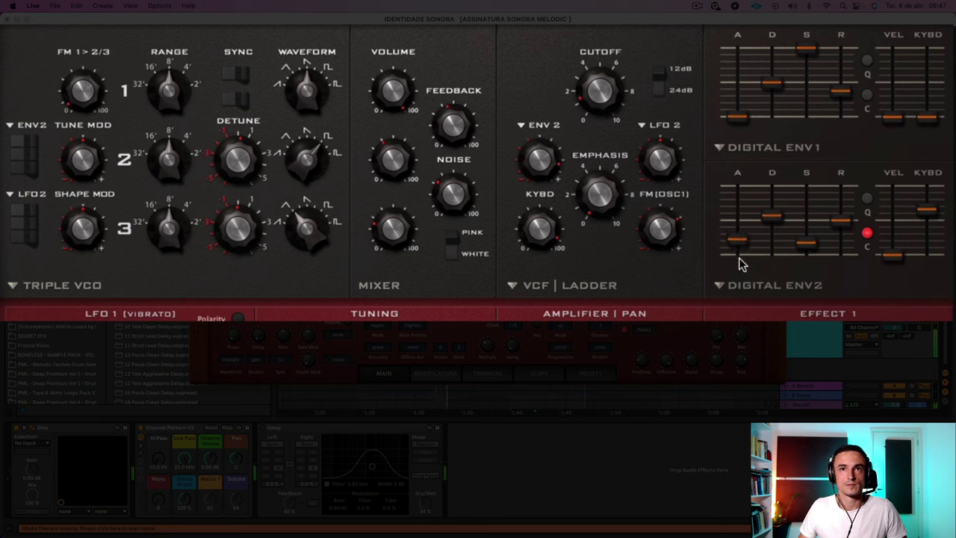
Keep Chorus1 as the module for Effect 1 and fine-tune the ladder filter's cutoff during playback.
left_click(645, 266)
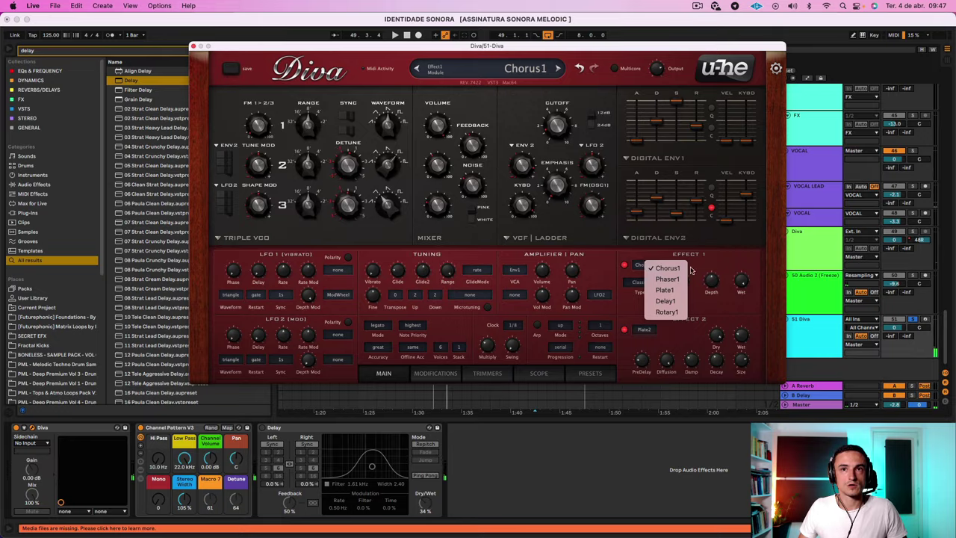
left_click(664, 269)
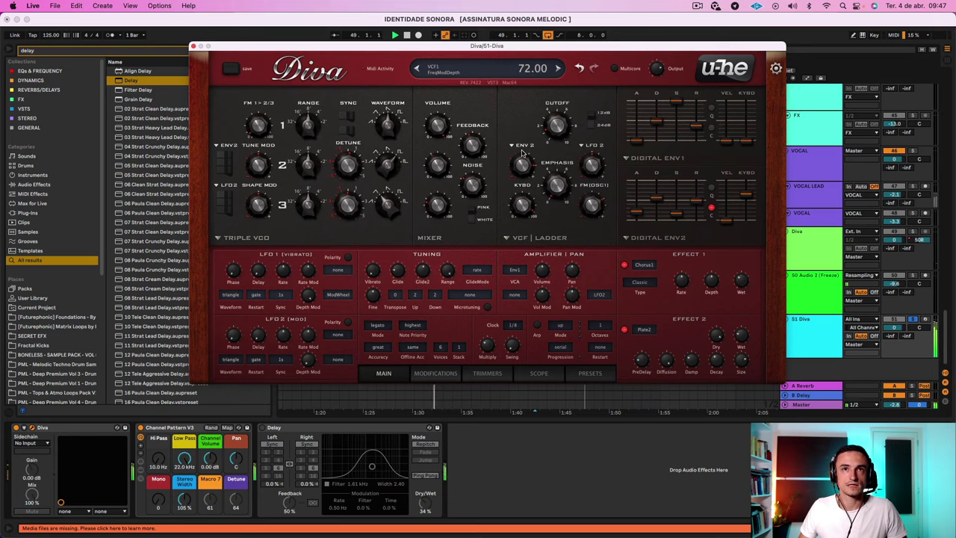
left_click_drag(566, 146, 555, 94)
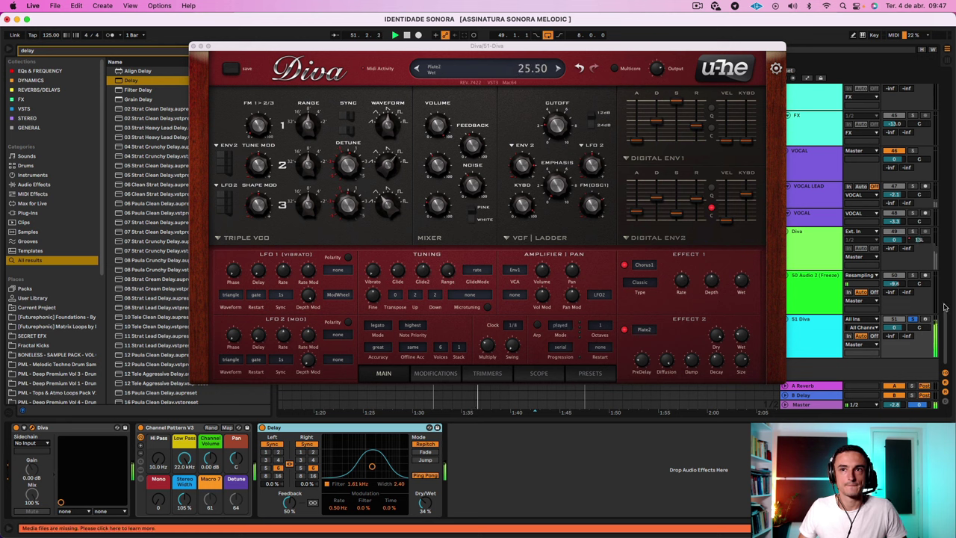
mouse_move(553, 127)
left_mouse_down()
mouse_move(548, 135)
mouse_move(566, 131)
mouse_move(556, 131)
left_mouse_up()
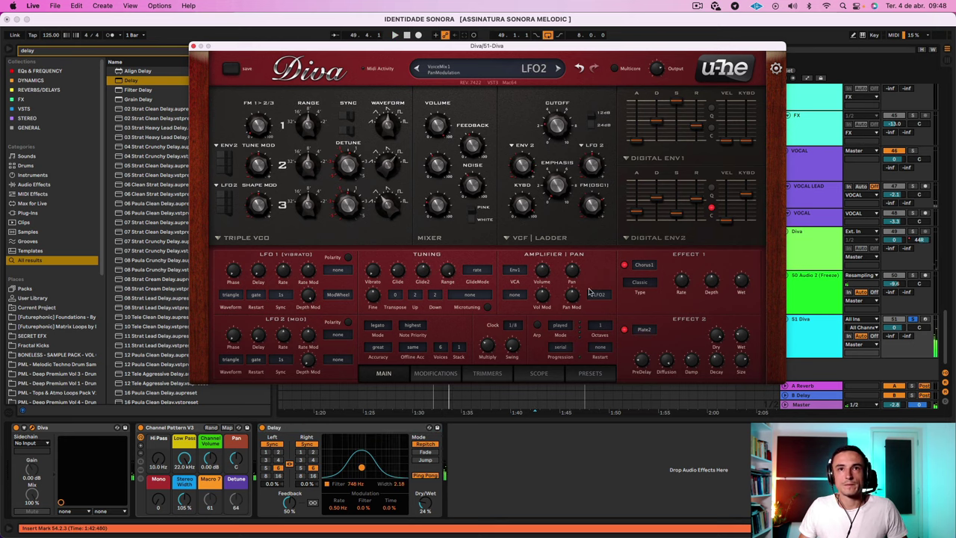
Keep LFO2 as the ladder filter's second modulation source and set LFO2's waveform to sine.
left_click(595, 293)
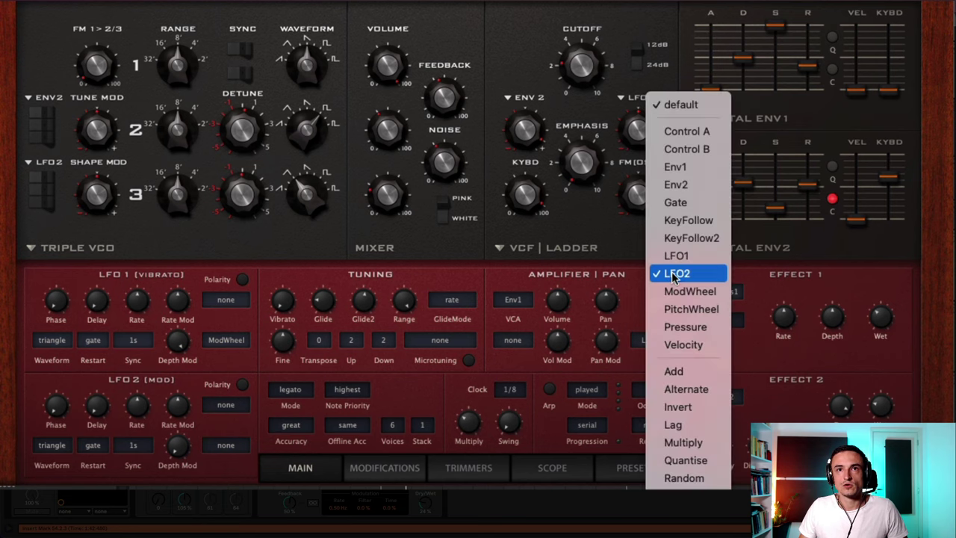
left_click(674, 275)
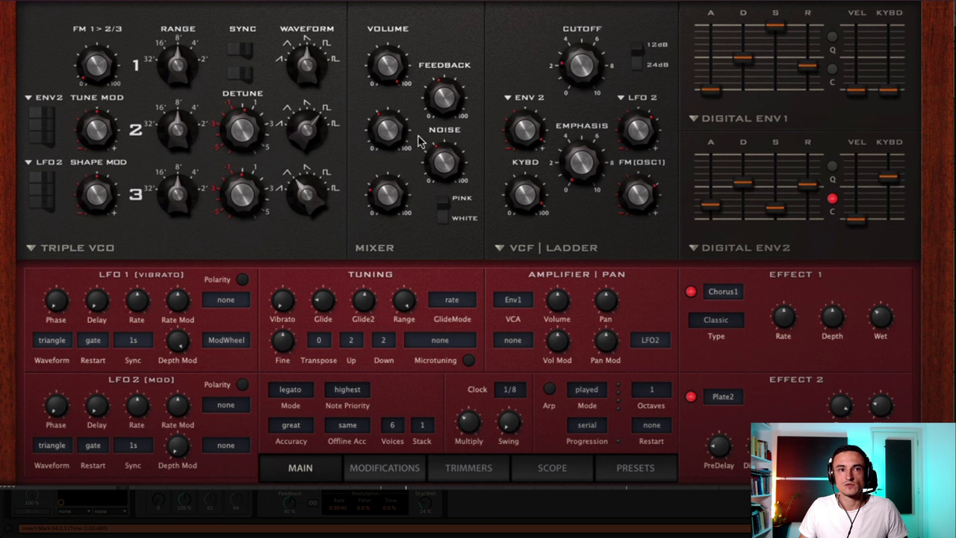
left_click(56, 446)
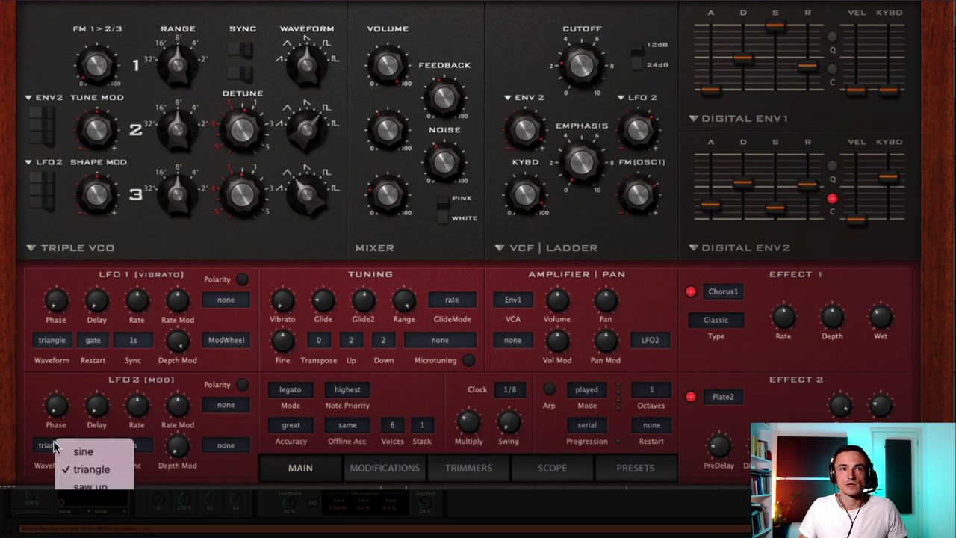
left_click(82, 451)
Try a 1/16 sync rate on LFO2 and settle on 1/8 dot.
left_click(133, 446)
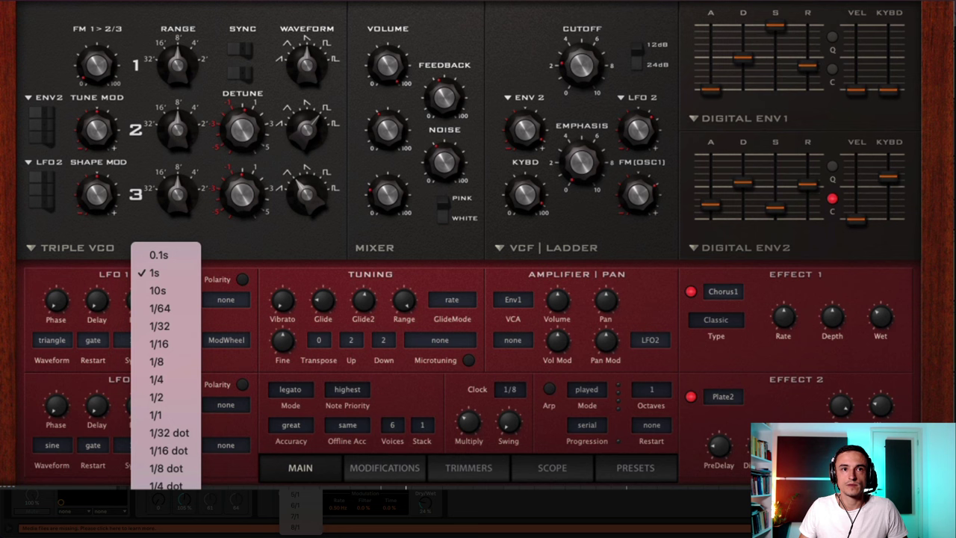
left_click(159, 344)
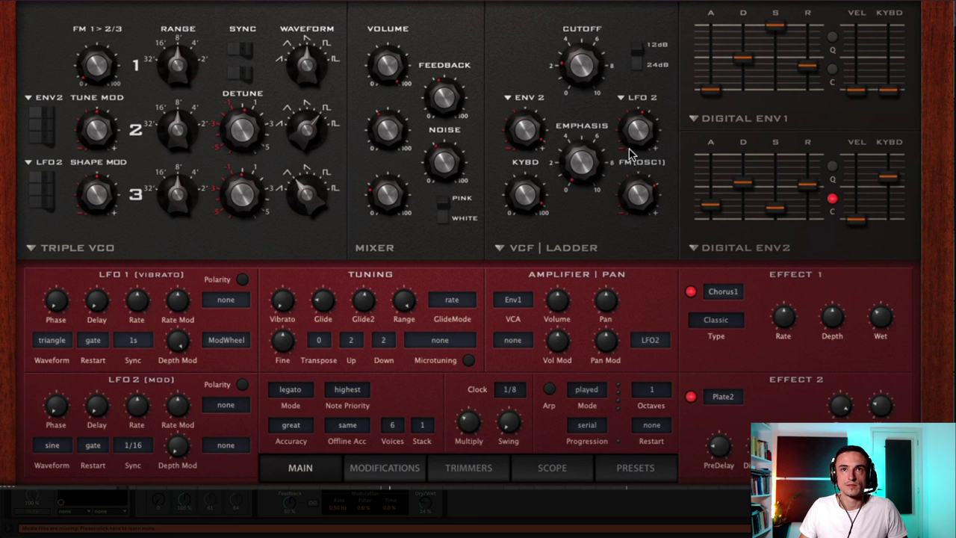
left_click(144, 447)
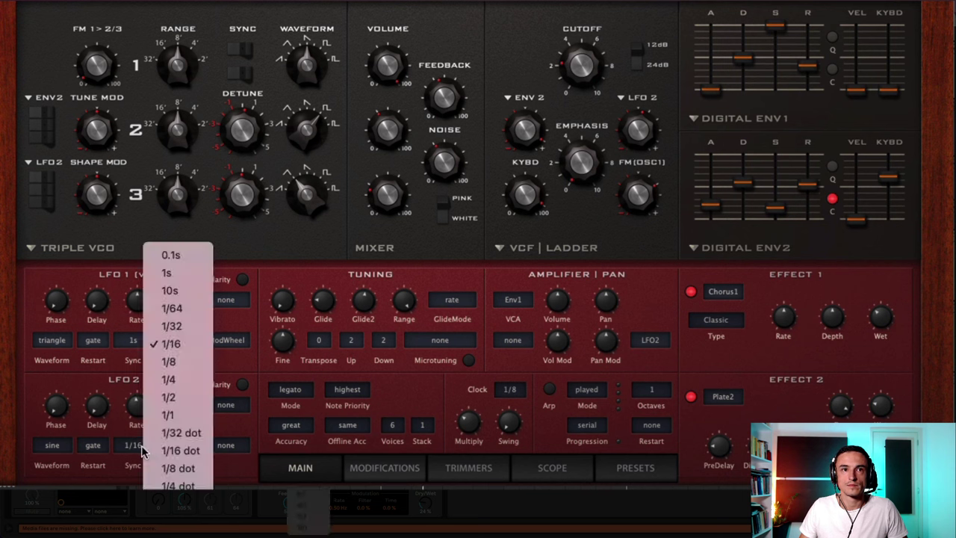
left_click(204, 475)
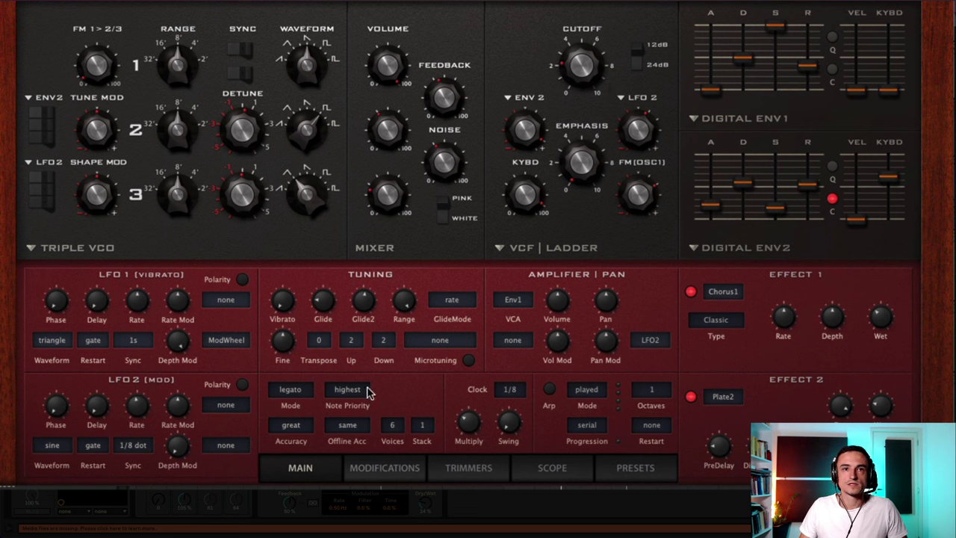
Set the ladder filter's second modulation source to Lag and assign LFO2 as the input of the Lag modifier.
left_click(396, 468)
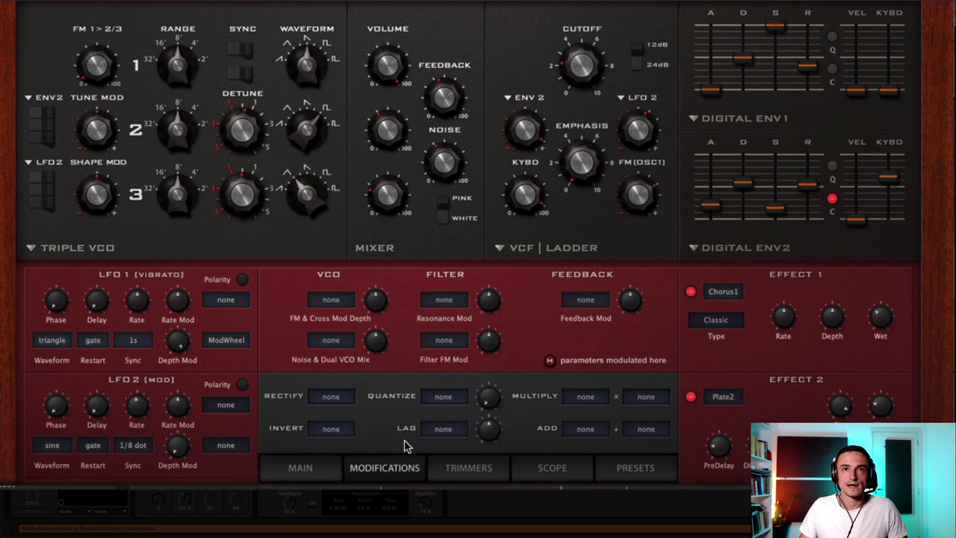
left_click(640, 101)
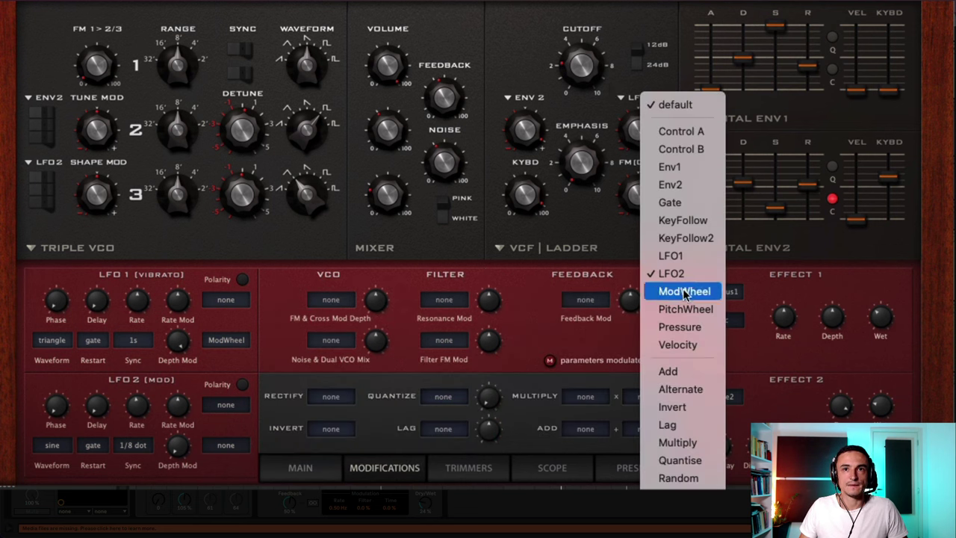
left_click(677, 423)
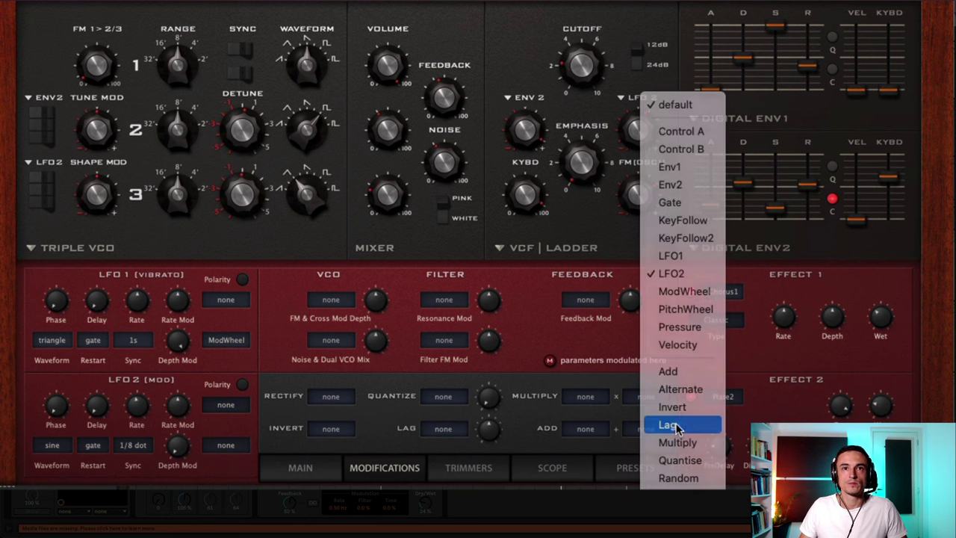
left_click(445, 430)
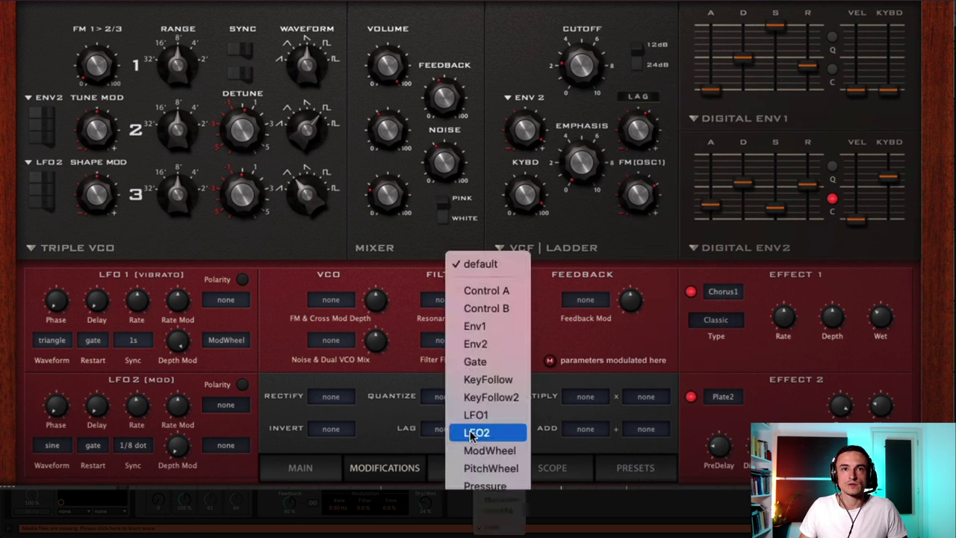
left_click(475, 430)
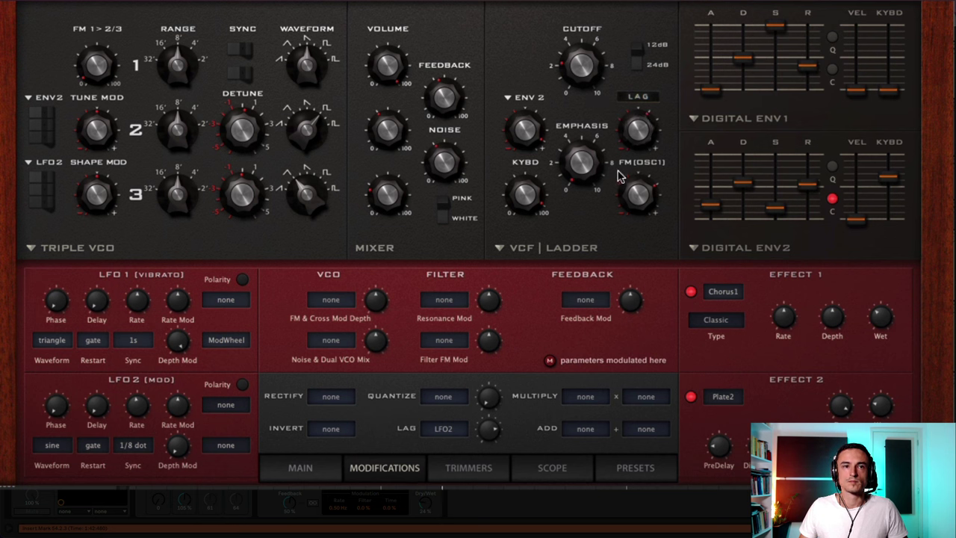
Change LFO2's waveform to triangle, keeping its sync at 1/8 dot.
left_click(58, 445)
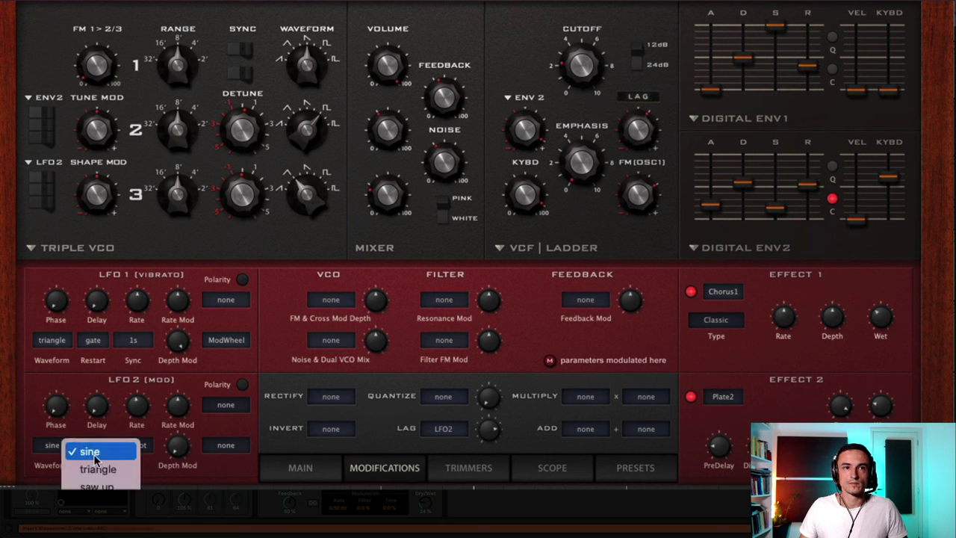
left_click(101, 468)
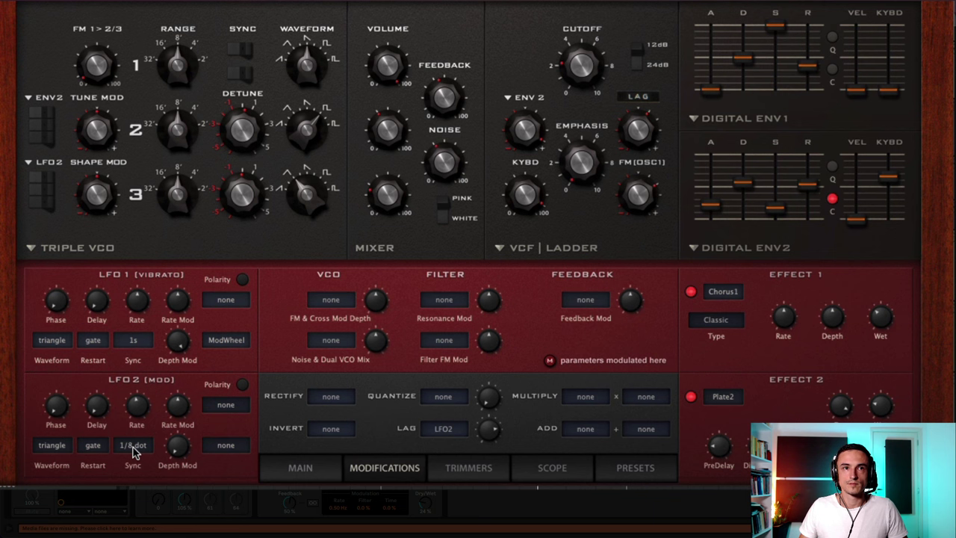
left_click(134, 446)
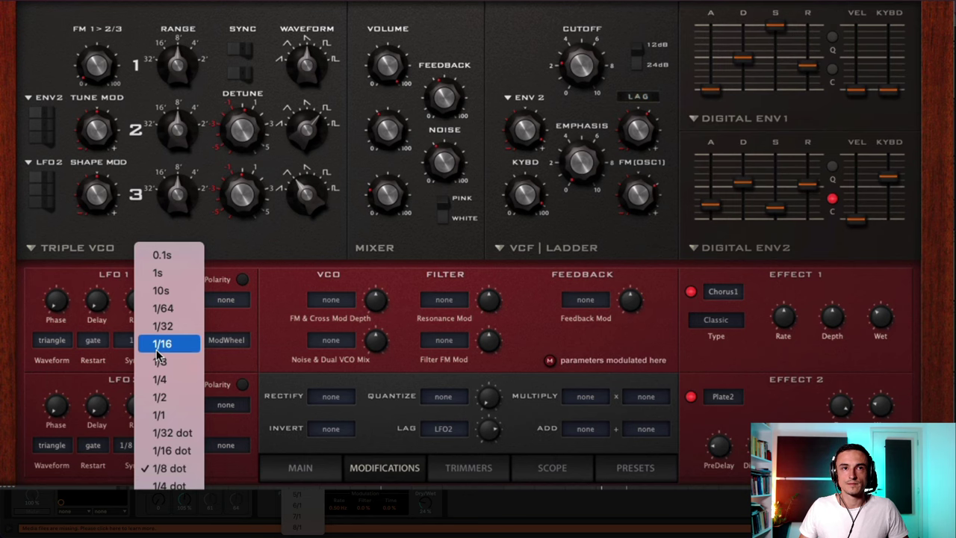
left_click(102, 369)
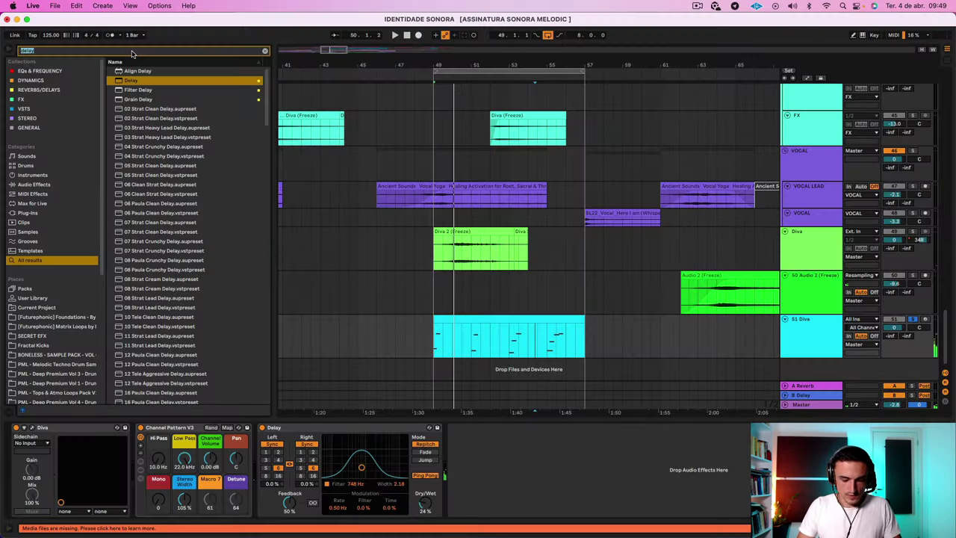
Search Live's browser for "satura" to find the Saturator effect.
type("sa")
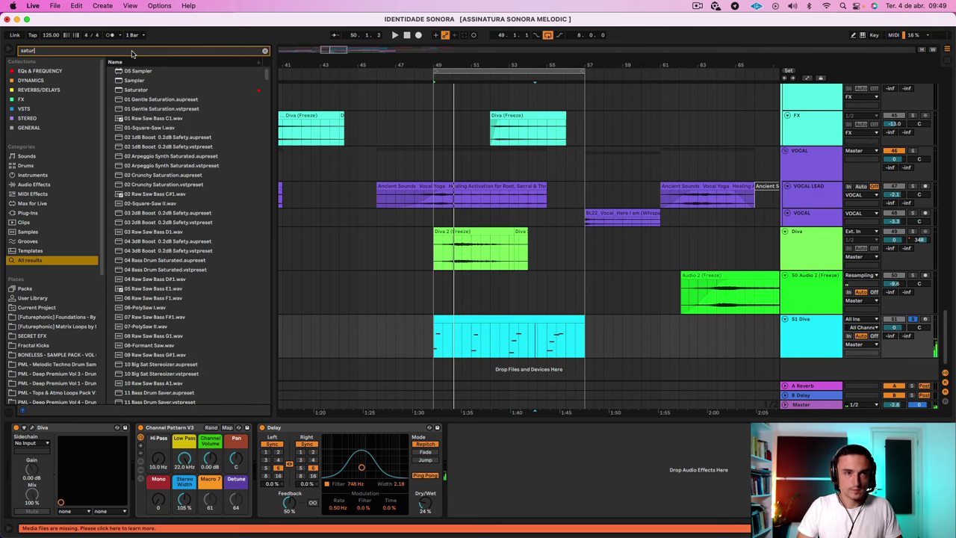
type("tur")
type("a")
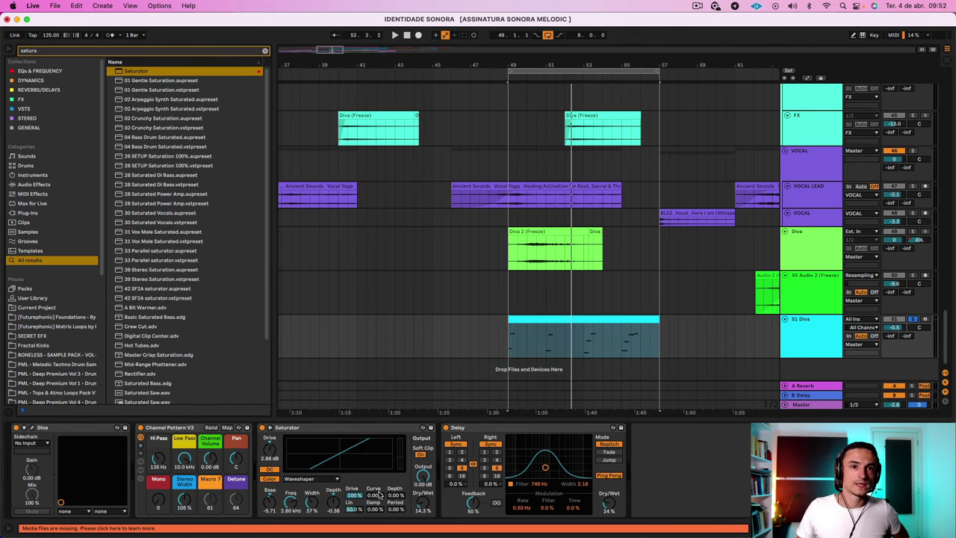
Set the Saturator's waveshaper curve to 29.7% and drive to 38.3%, restarting playback of the loop to audition it.
left_click_drag(379, 496, 354, 511)
key("space")
key("space")
key("space")
key("space")
key("space")
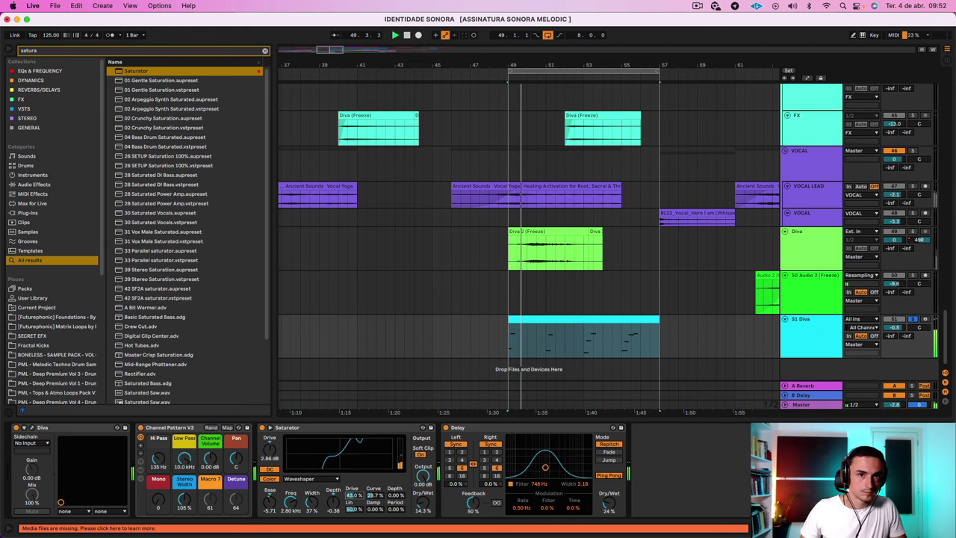
key("space")
key("space")
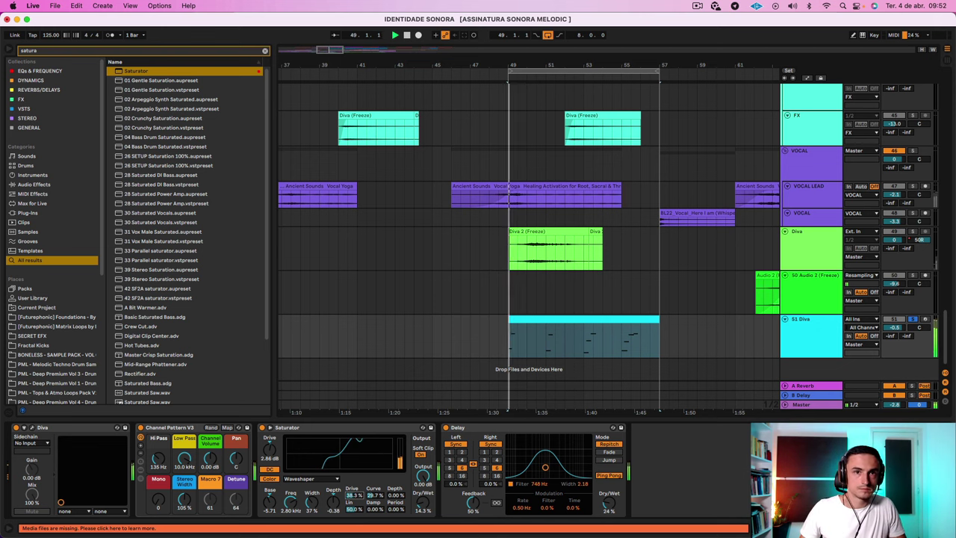
Reopen the Diva window from the Diva track's MIDI clip and fine-tune Digital Env2's attack.
left_click(602, 320)
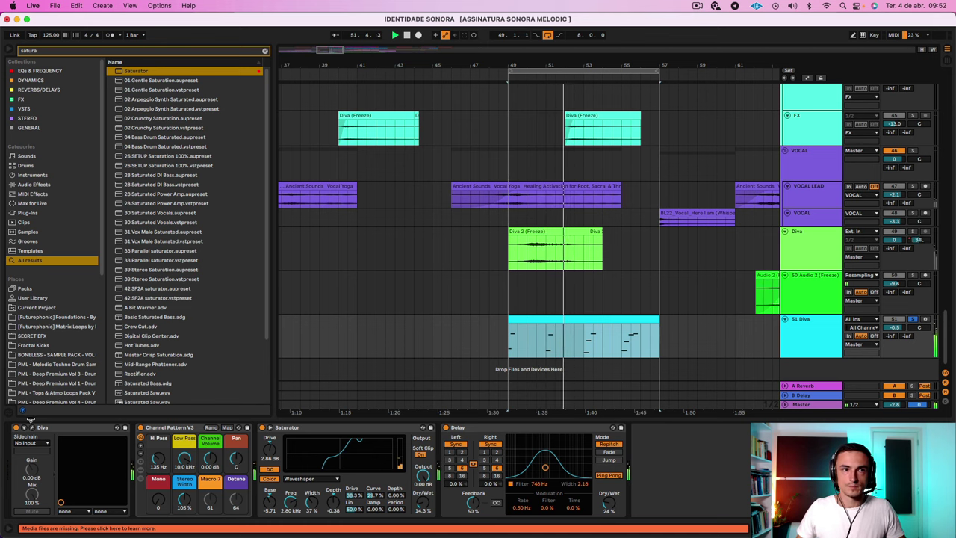
key("alt+super+p")
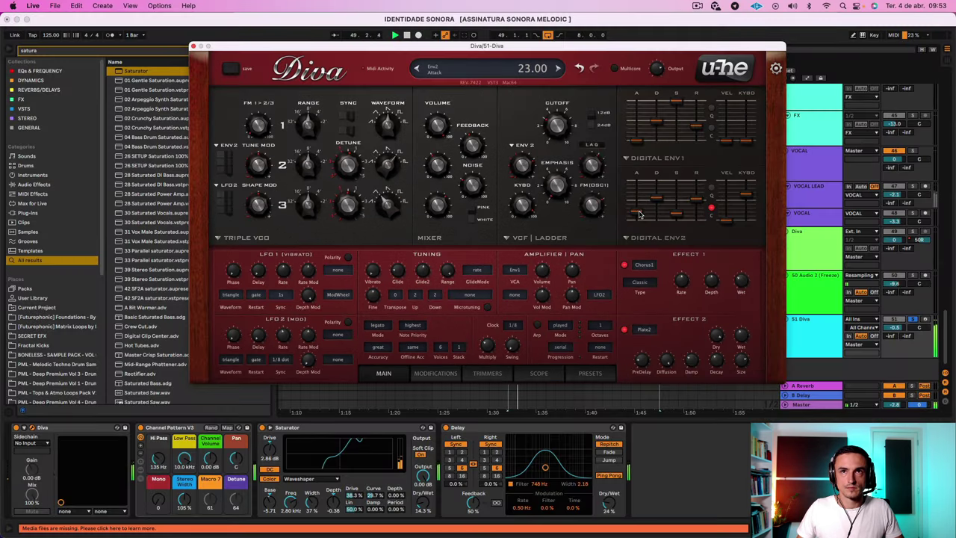
left_click_drag(639, 214, 638, 209)
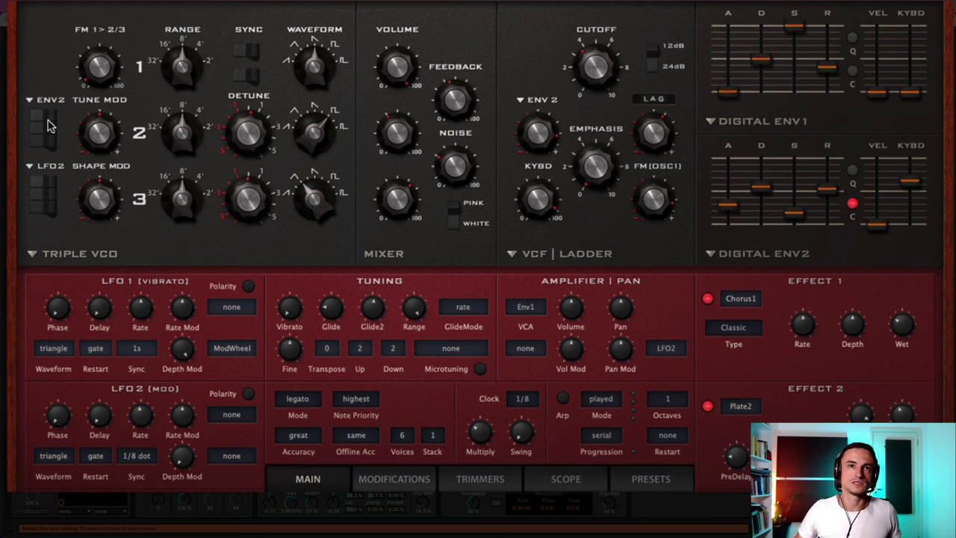
Review the INIT Minimono template in Diva's preset browser and return to the main synth page.
left_click(671, 494)
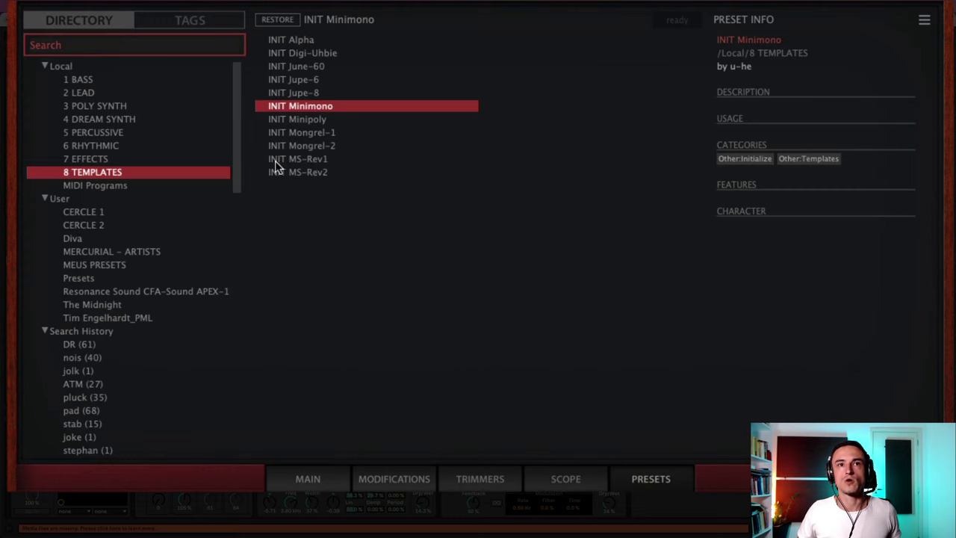
left_click(314, 471)
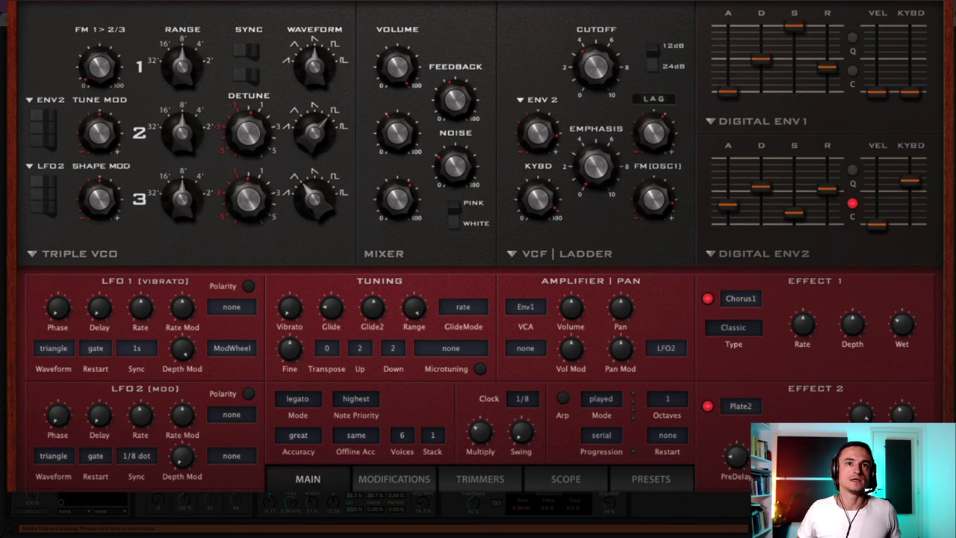